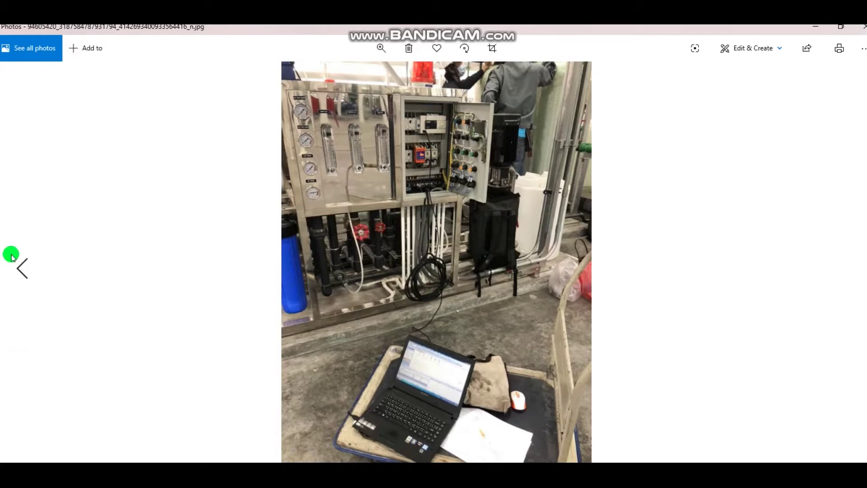
Browse the site photos to the open cabinet's interior close-up, then return to AutoCAD Web
{"action": "left_click", "coordinate": [22, 266]}
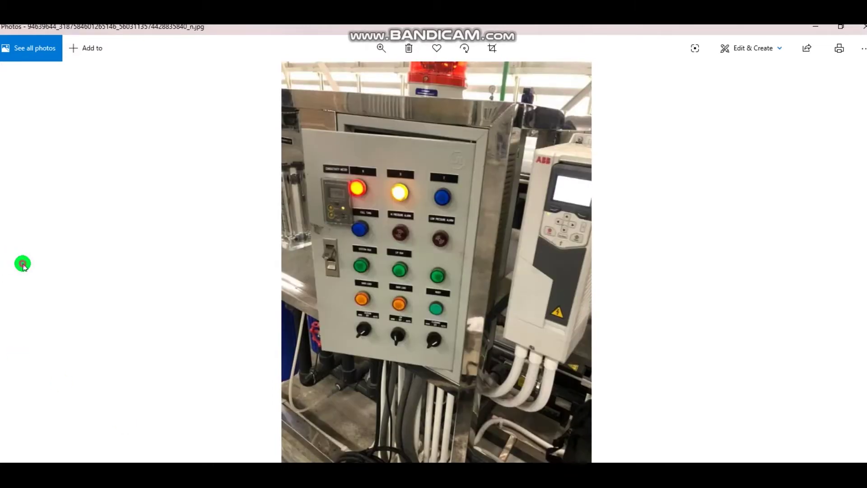
{"action": "left_click", "coordinate": [853, 271]}
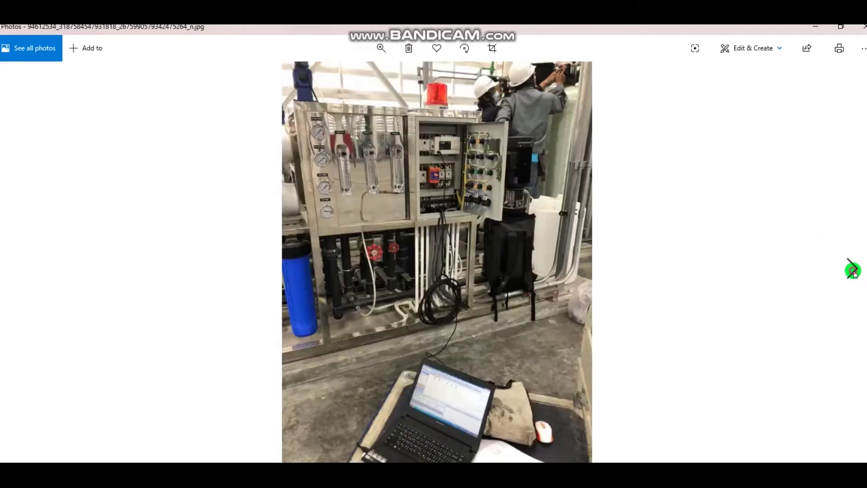
{"action": "left_click", "coordinate": [853, 271]}
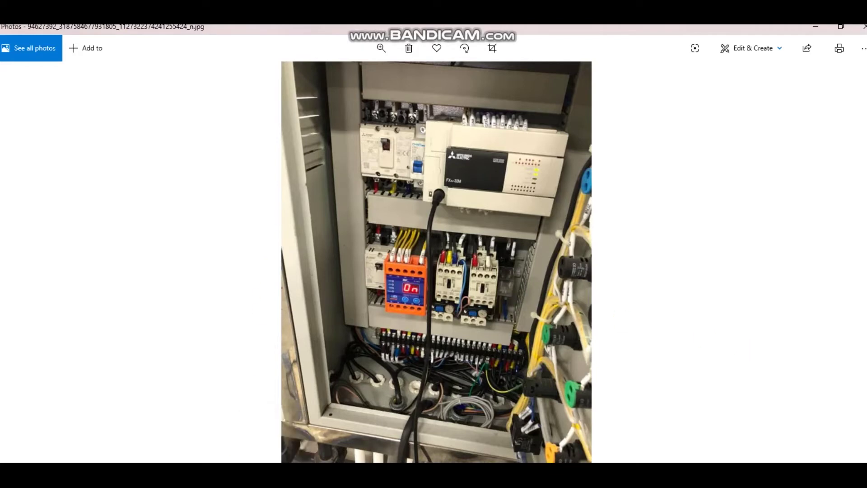
{"action": "key", "text": "alt+Tab"}
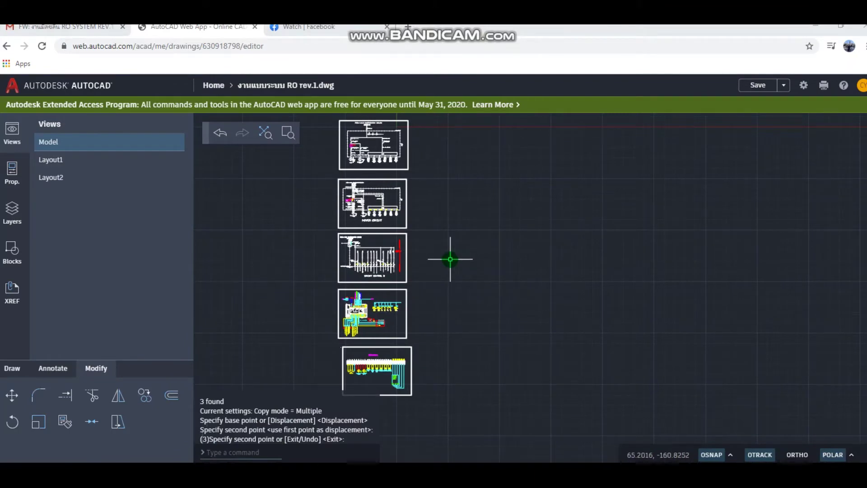
{"action": "scroll", "coordinate": [379, 138], "scroll_direction": "up", "scroll_amount": 2}
{"action": "scroll", "coordinate": [379, 138], "scroll_direction": "up", "scroll_amount": 2}
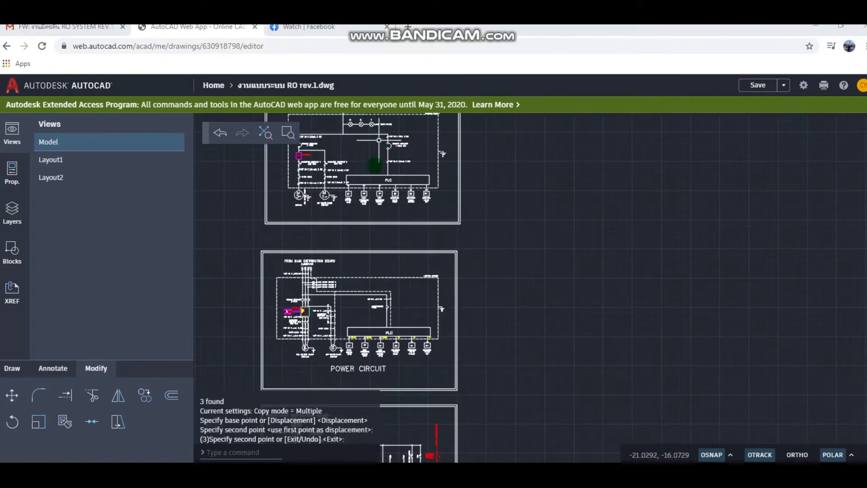
{"action": "scroll", "coordinate": [372, 282], "scroll_direction": "down", "scroll_amount": 1}
{"action": "scroll", "coordinate": [407, 222], "scroll_direction": "down", "scroll_amount": 1}
{"action": "scroll", "coordinate": [405, 248], "scroll_direction": "down", "scroll_amount": 1}
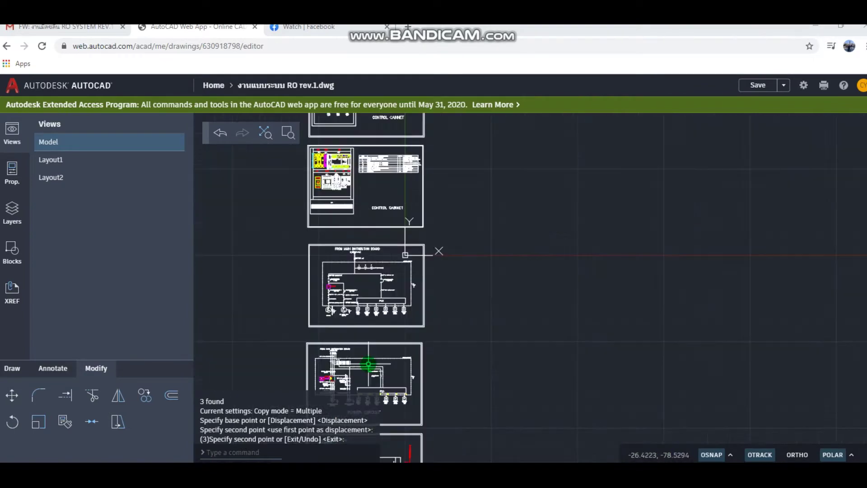
{"action": "scroll", "coordinate": [405, 255], "scroll_direction": "up", "scroll_amount": 1}
{"action": "scroll", "coordinate": [407, 203], "scroll_direction": "up", "scroll_amount": 1}
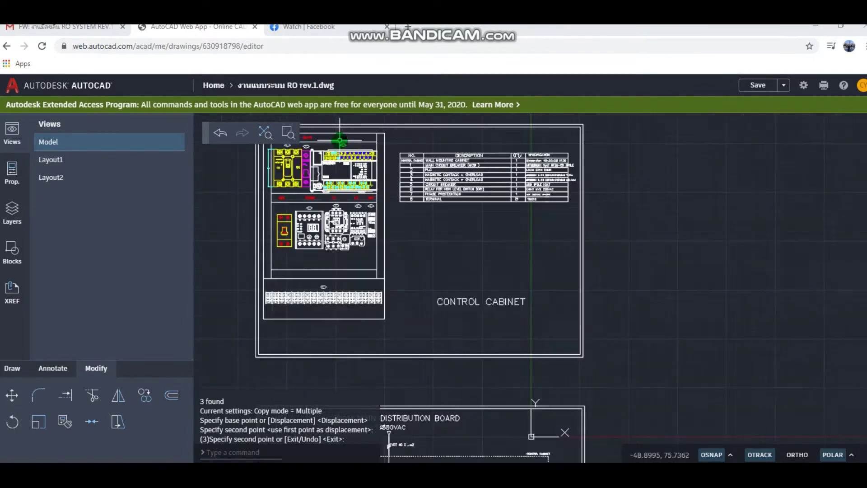
{"action": "scroll", "coordinate": [404, 139], "scroll_direction": "up", "scroll_amount": 1}
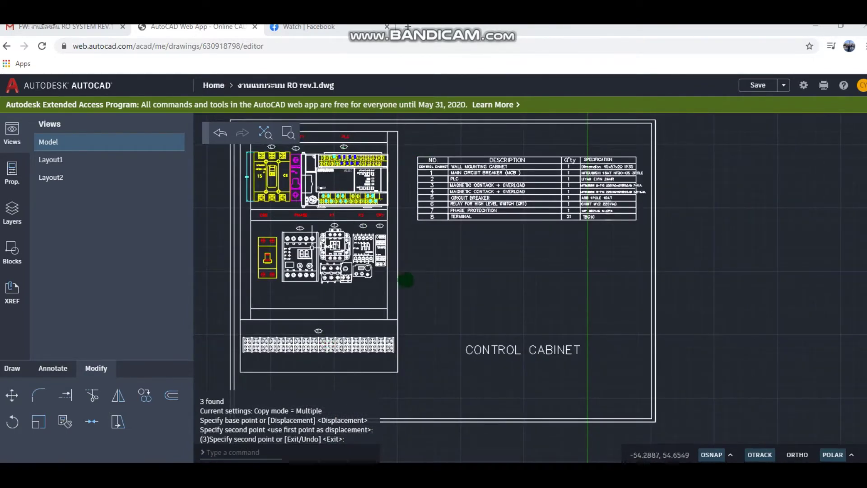
{"action": "scroll", "coordinate": [433, 369], "scroll_direction": "down", "scroll_amount": 2}
{"action": "scroll", "coordinate": [433, 368], "scroll_direction": "down", "scroll_amount": 1}
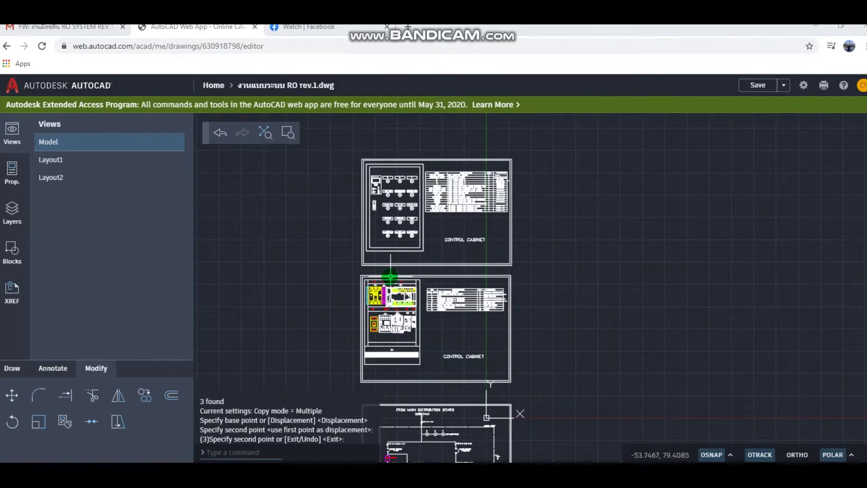
{"action": "scroll", "coordinate": [385, 298], "scroll_direction": "up", "scroll_amount": 1}
{"action": "scroll", "coordinate": [385, 298], "scroll_direction": "up", "scroll_amount": 3}
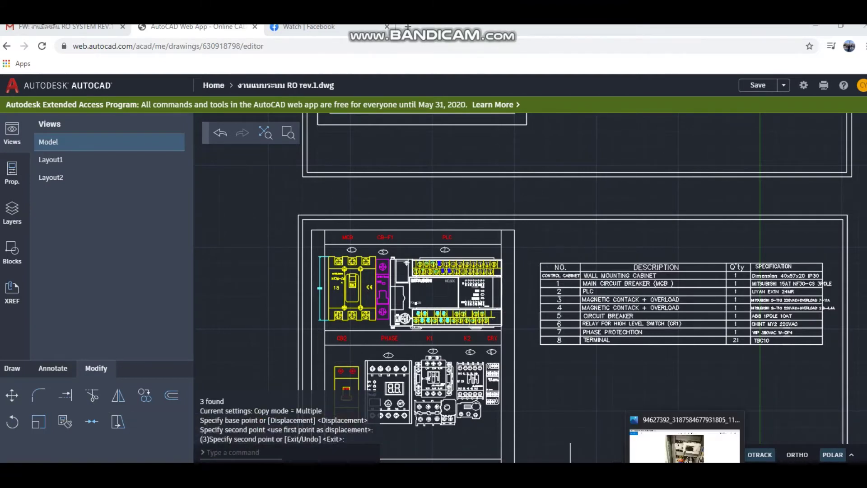
{"action": "left_click", "coordinate": [685, 445]}
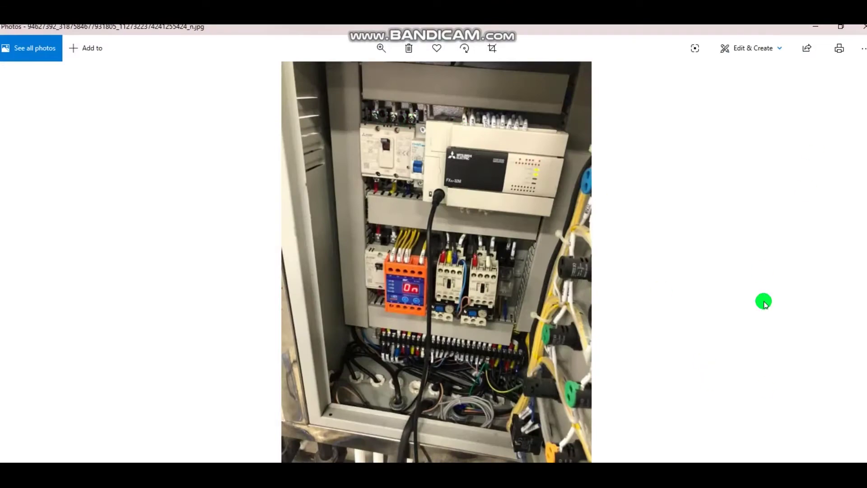
{"action": "key", "text": "alt+Tab"}
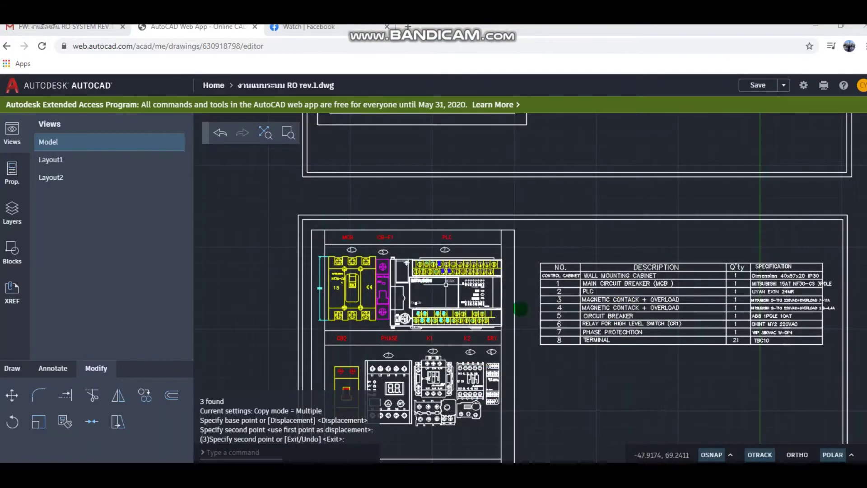
{"action": "scroll", "coordinate": [441, 261], "scroll_direction": "up", "scroll_amount": 3}
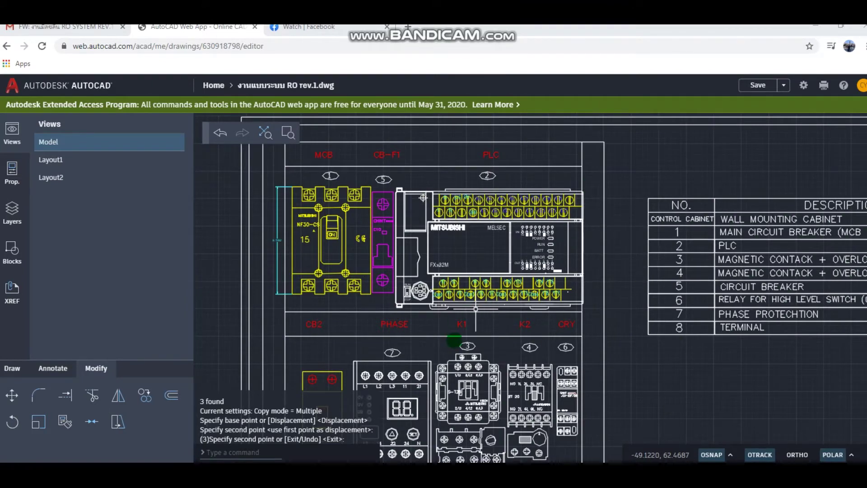
{"action": "scroll", "coordinate": [348, 152], "scroll_direction": "down", "scroll_amount": 3}
{"action": "scroll", "coordinate": [382, 278], "scroll_direction": "up", "scroll_amount": 1}
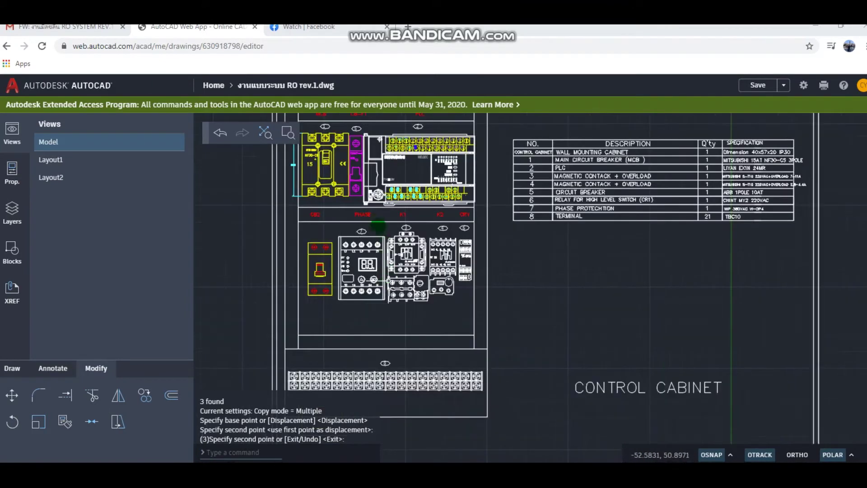
{"action": "scroll", "coordinate": [390, 265], "scroll_direction": "down", "scroll_amount": 4}
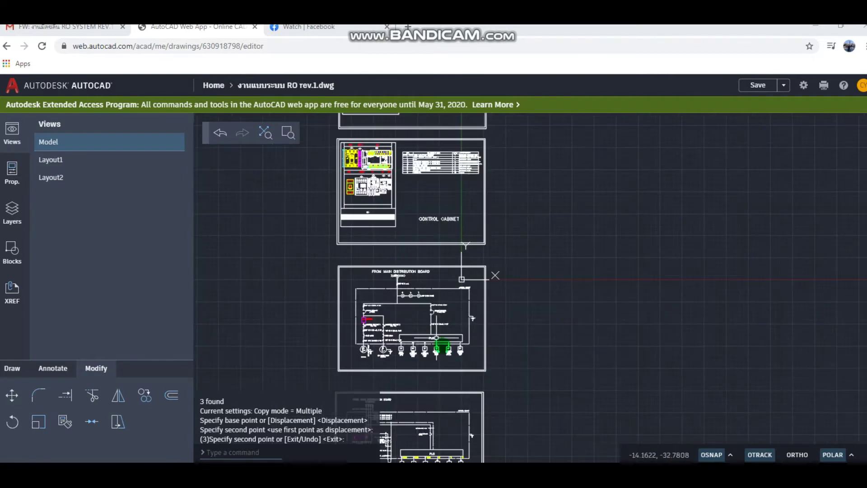
{"action": "scroll", "coordinate": [403, 337], "scroll_direction": "up", "scroll_amount": 3}
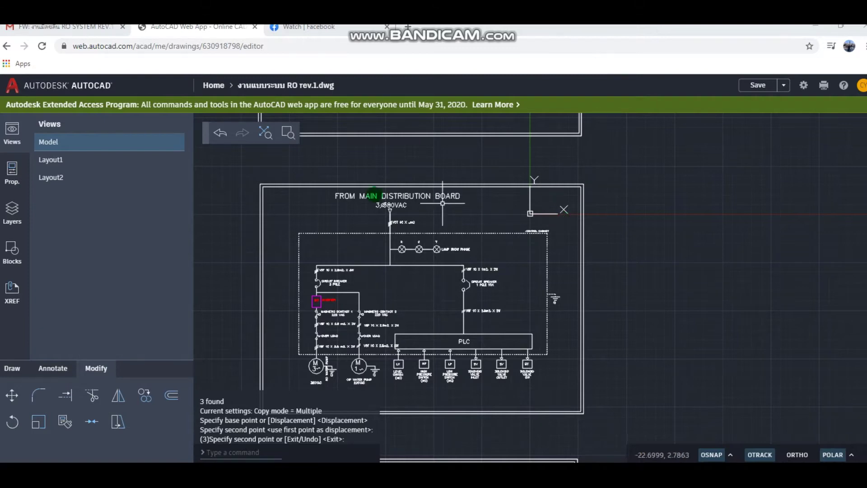
{"action": "scroll", "coordinate": [562, 218], "scroll_direction": "down", "scroll_amount": 3}
{"action": "scroll", "coordinate": [466, 372], "scroll_direction": "up", "scroll_amount": 3}
{"action": "scroll", "coordinate": [408, 437], "scroll_direction": "up", "scroll_amount": 3}
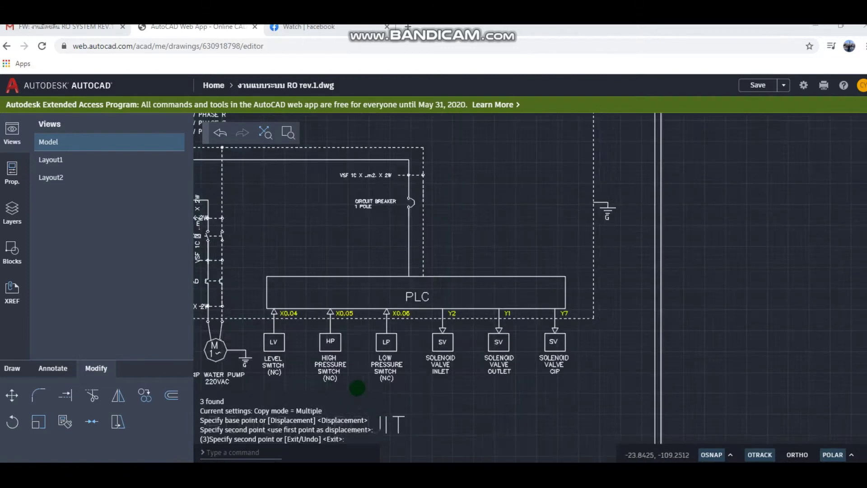
{"action": "scroll", "coordinate": [398, 398], "scroll_direction": "up", "scroll_amount": 1}
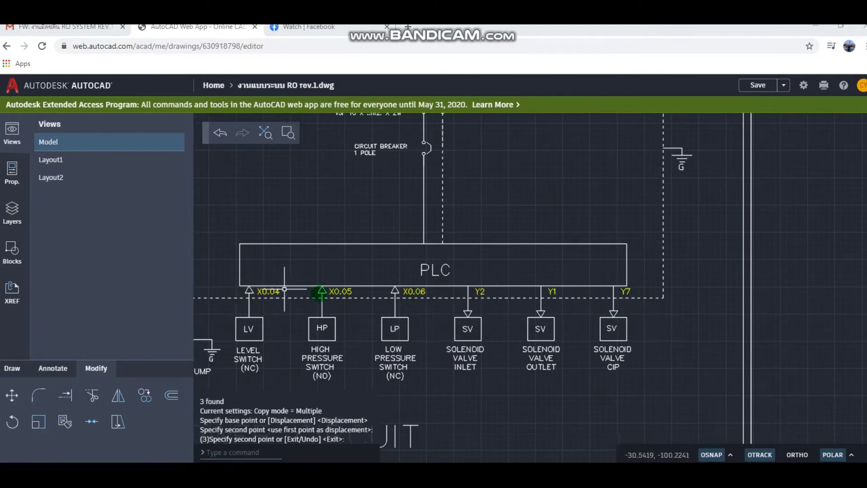
{"action": "scroll", "coordinate": [578, 320], "scroll_direction": "down", "scroll_amount": 2}
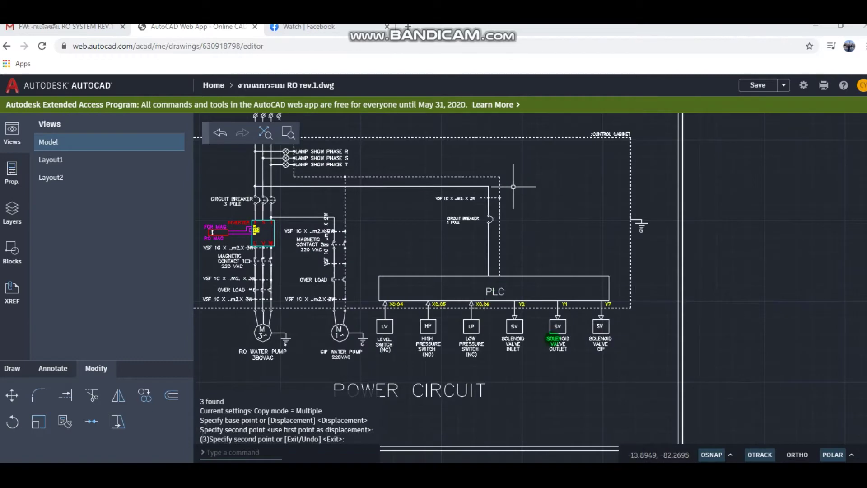
{"action": "scroll", "coordinate": [458, 239], "scroll_direction": "down", "scroll_amount": 2}
{"action": "scroll", "coordinate": [445, 325], "scroll_direction": "up", "scroll_amount": 2}
{"action": "mouse_move", "coordinate": [444, 328]}
{"action": "middle_mouse_down"}
{"action": "mouse_move", "coordinate": [457, 340]}
{"action": "mouse_move", "coordinate": [413, 229]}
{"action": "middle_mouse_up"}
{"action": "scroll", "coordinate": [457, 339], "scroll_direction": "down", "scroll_amount": 2}
{"action": "scroll", "coordinate": [422, 265], "scroll_direction": "down", "scroll_amount": 1}
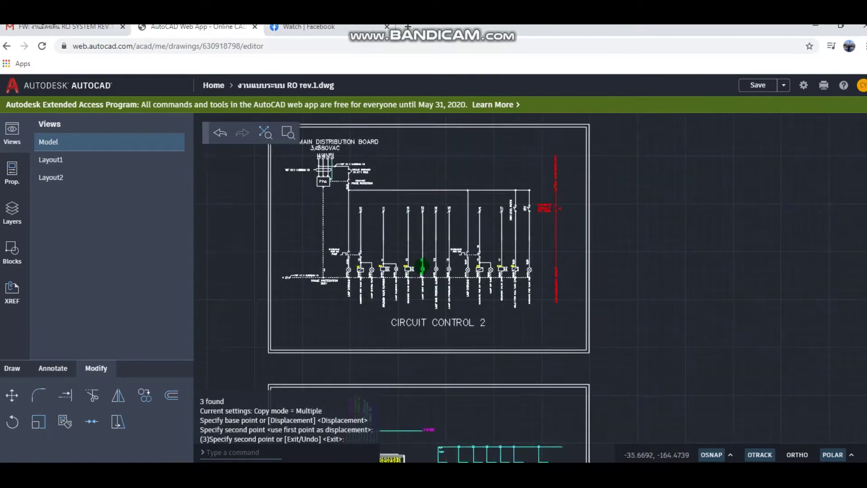
{"action": "scroll", "coordinate": [486, 399], "scroll_direction": "down", "scroll_amount": 2}
{"action": "scroll", "coordinate": [435, 406], "scroll_direction": "up", "scroll_amount": 2}
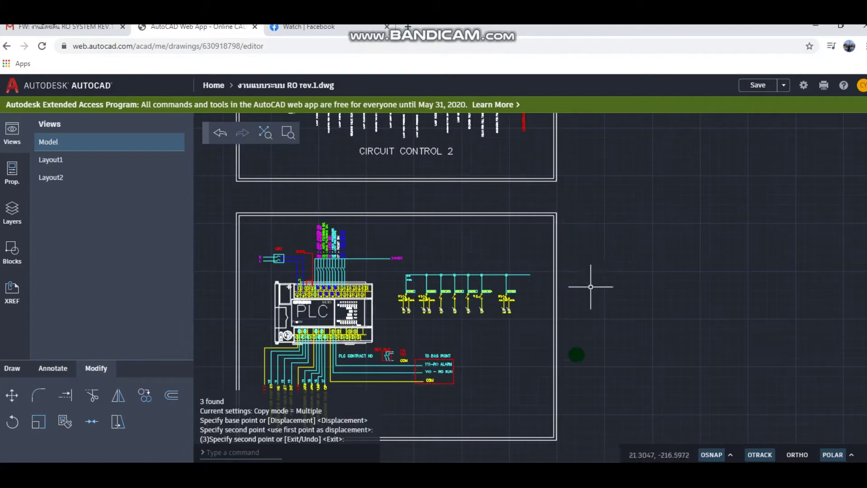
{"action": "scroll", "coordinate": [549, 249], "scroll_direction": "down", "scroll_amount": 2}
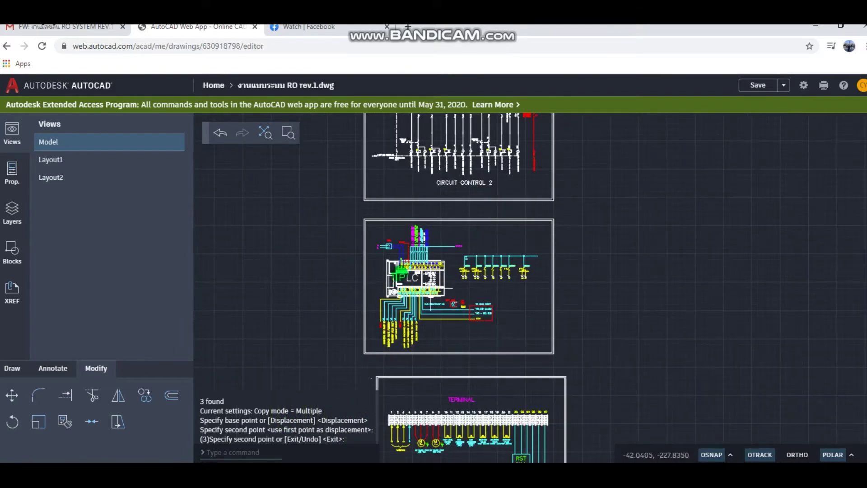
{"action": "scroll", "coordinate": [452, 280], "scroll_direction": "up", "scroll_amount": 2}
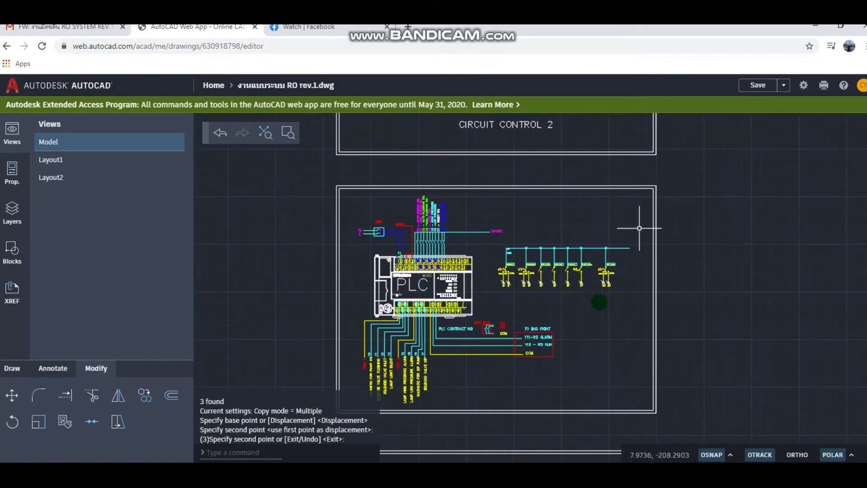
{"action": "scroll", "coordinate": [580, 368], "scroll_direction": "down", "scroll_amount": 1}
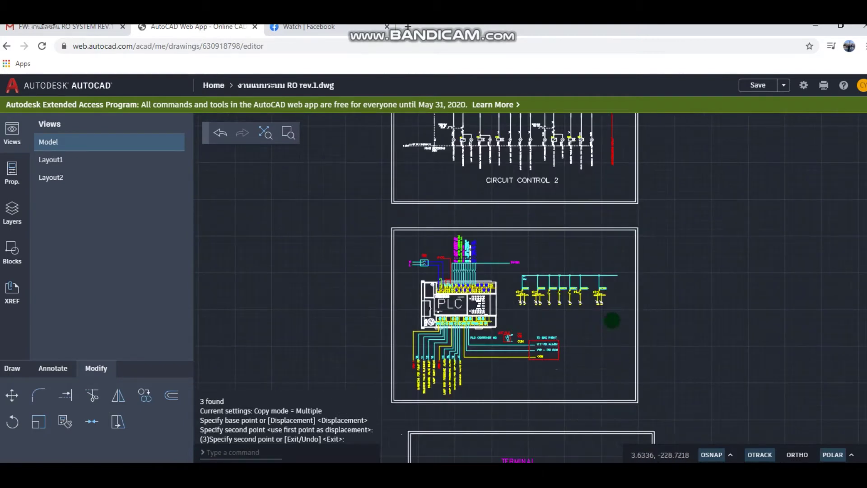
{"action": "scroll", "coordinate": [610, 319], "scroll_direction": "down", "scroll_amount": 2}
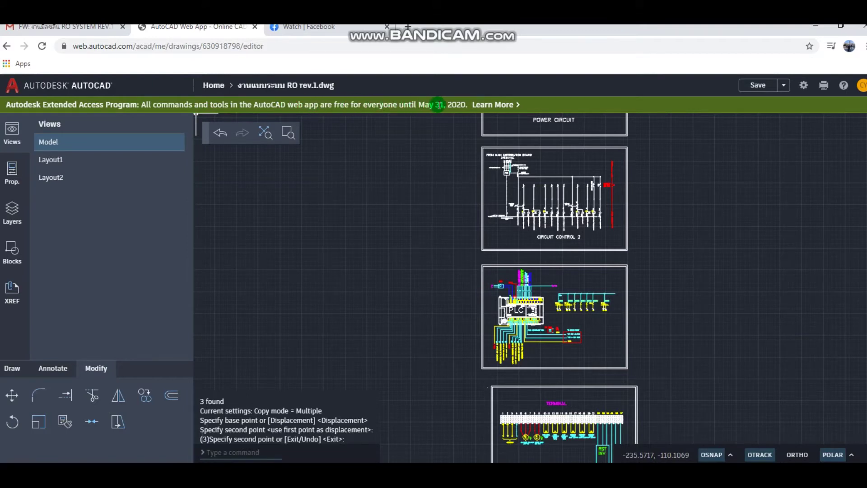
Bring the PLC and TERMINAL sheets into close view
{"action": "left_click_drag", "start_coordinate": [445, 105], "coordinate": [417, 106]}
{"action": "left_click", "coordinate": [423, 170]}
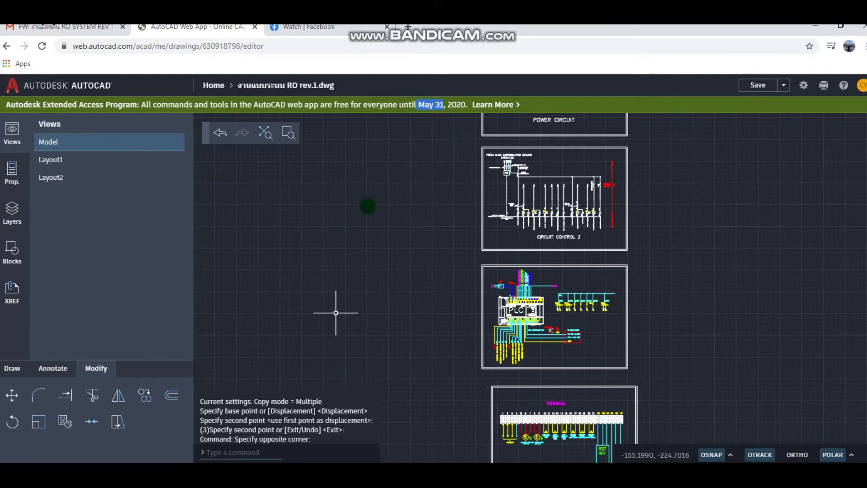
{"action": "scroll", "coordinate": [523, 264], "scroll_direction": "down", "scroll_amount": 3}
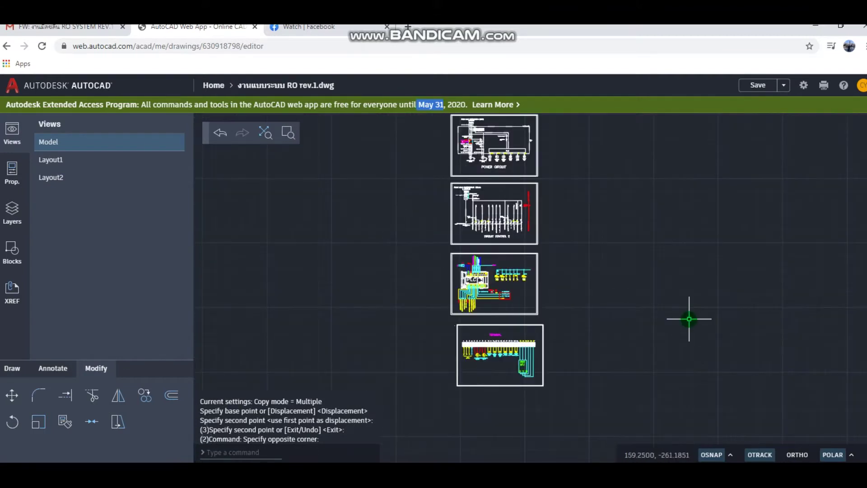
{"action": "middle_click_drag", "start_coordinate": [680, 309], "coordinate": [457, 338]}
{"action": "scroll", "coordinate": [482, 310], "scroll_direction": "up", "scroll_amount": 3}
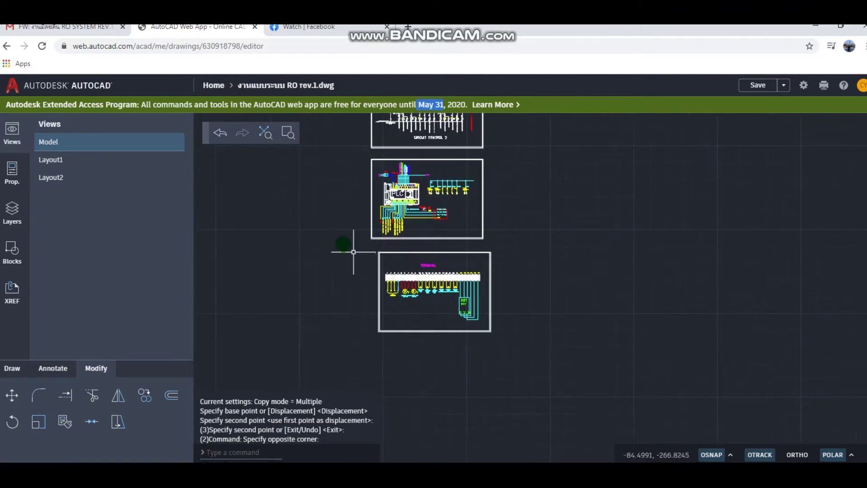
{"action": "scroll", "coordinate": [345, 239], "scroll_direction": "up", "scroll_amount": 3}
Window-select the TERMINAL sheet and move it left to align under the PLC sheet
{"action": "left_click", "coordinate": [343, 234]}
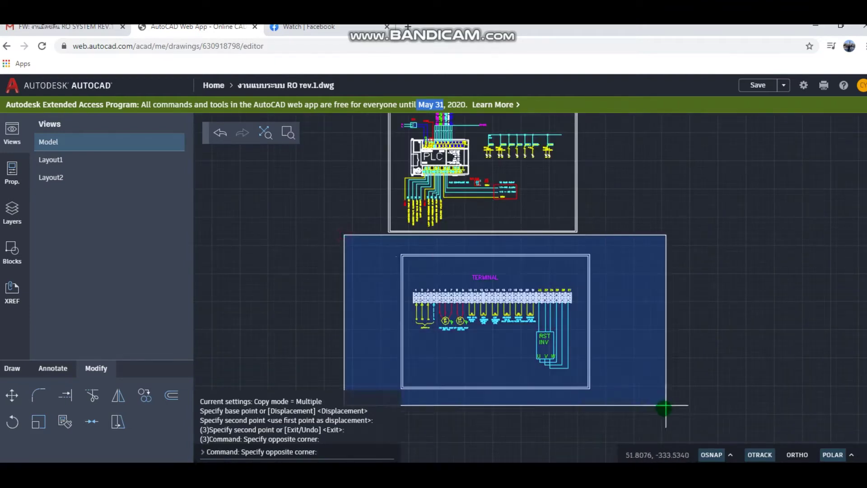
{"action": "left_click", "coordinate": [663, 408]}
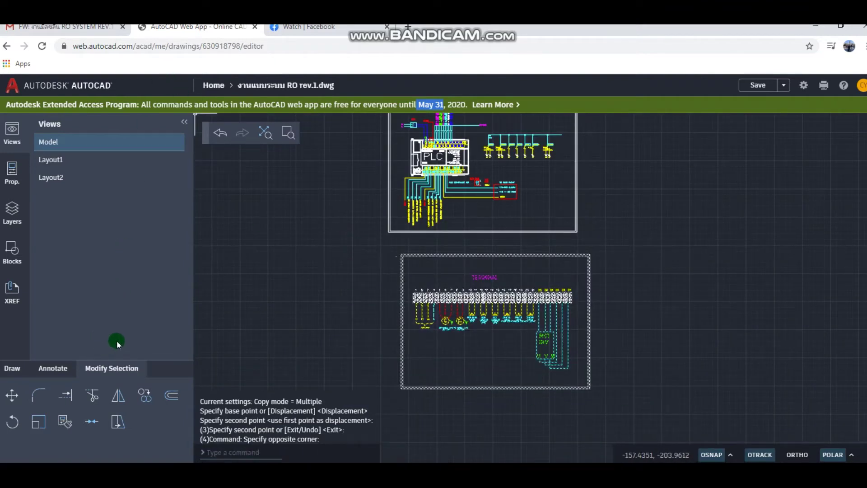
{"action": "left_click", "coordinate": [12, 396]}
{"action": "left_click", "coordinate": [381, 252]}
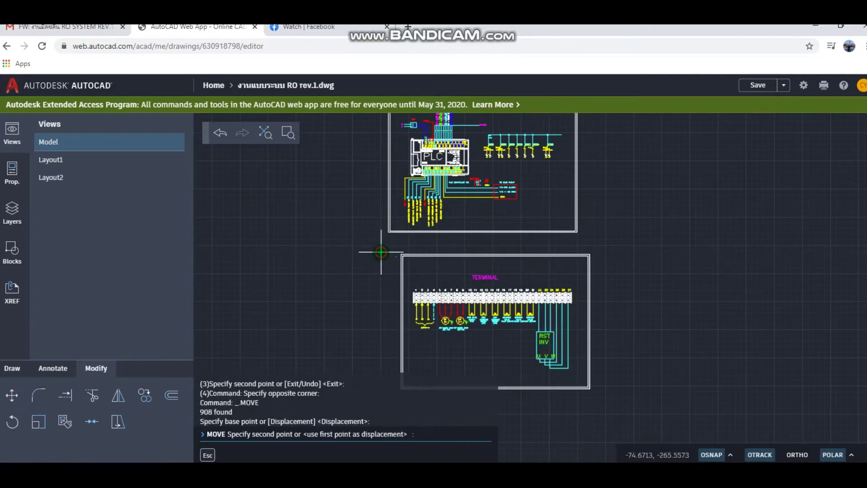
{"action": "left_click", "coordinate": [367, 252]}
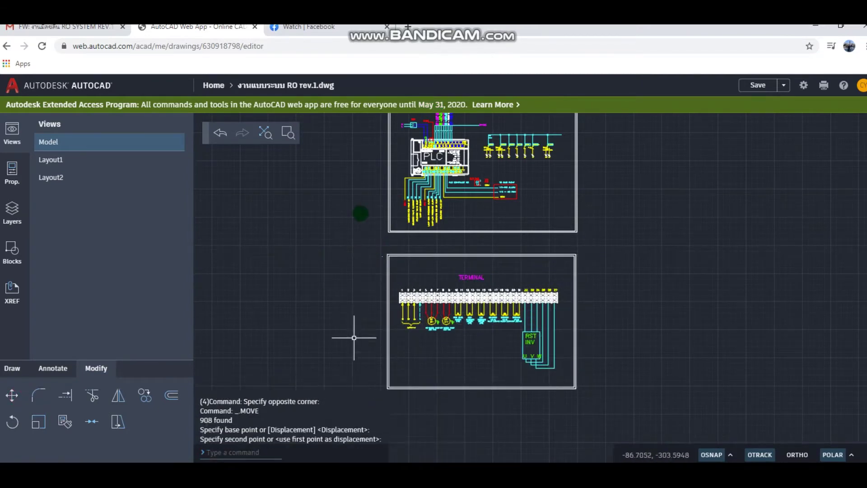
Zoom in on the PLC wiring to check the new alignment
{"action": "scroll", "coordinate": [470, 327], "scroll_direction": "up", "scroll_amount": 3}
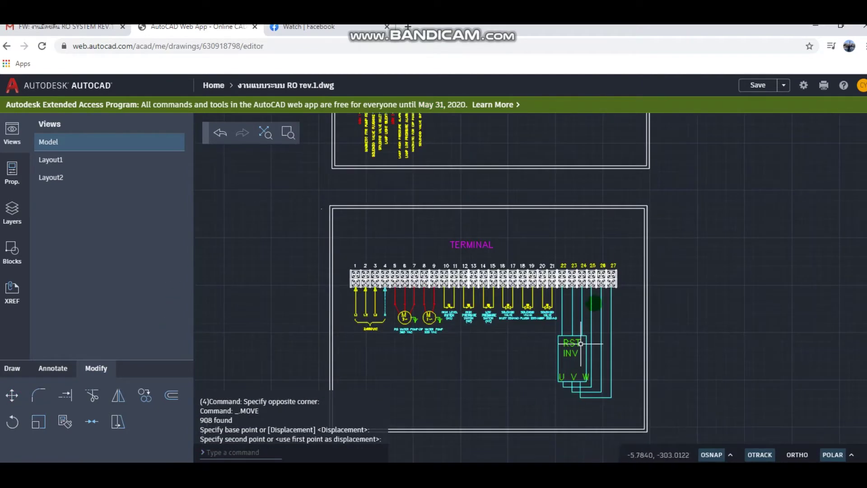
{"action": "scroll", "coordinate": [594, 304], "scroll_direction": "up", "scroll_amount": 1}
{"action": "scroll", "coordinate": [497, 353], "scroll_direction": "down", "scroll_amount": 4}
{"action": "middle_click_drag", "start_coordinate": [497, 353], "coordinate": [433, 316]}
{"action": "scroll", "coordinate": [389, 280], "scroll_direction": "up", "scroll_amount": 4}
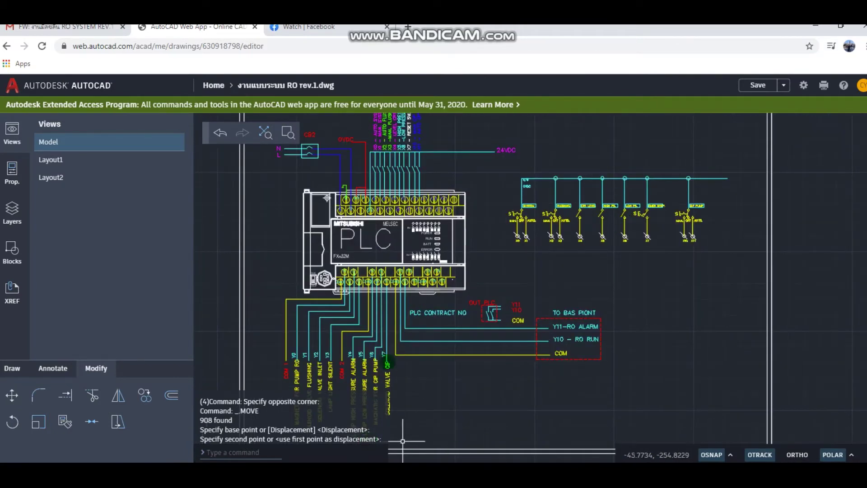
{"action": "scroll", "coordinate": [451, 317], "scroll_direction": "down", "scroll_amount": 2}
{"action": "scroll", "coordinate": [524, 298], "scroll_direction": "down", "scroll_amount": 2}
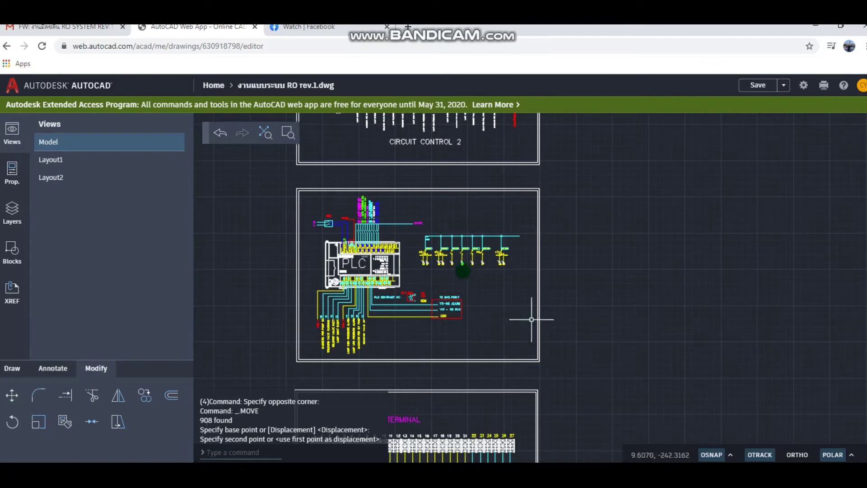
{"action": "scroll", "coordinate": [429, 277], "scroll_direction": "up", "scroll_amount": 2}
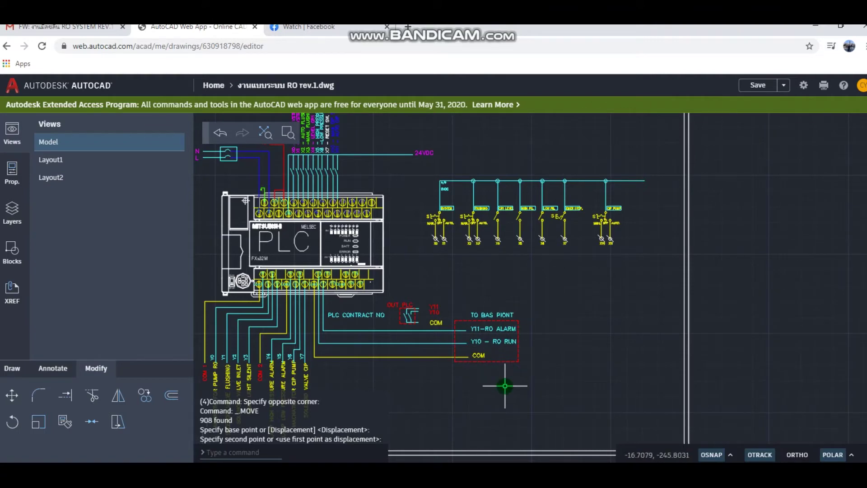
{"action": "scroll", "coordinate": [526, 307], "scroll_direction": "up", "scroll_amount": 3}
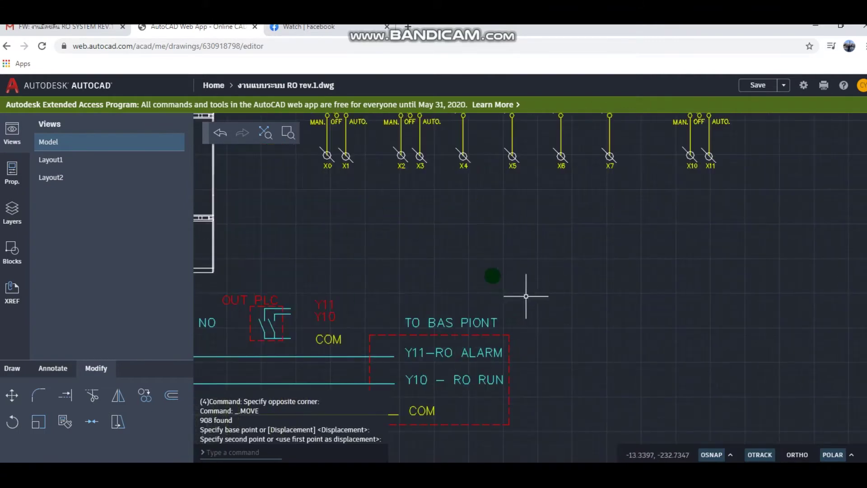
{"action": "scroll", "coordinate": [525, 291], "scroll_direction": "down", "scroll_amount": 2}
{"action": "scroll", "coordinate": [578, 344], "scroll_direction": "down", "scroll_amount": 2}
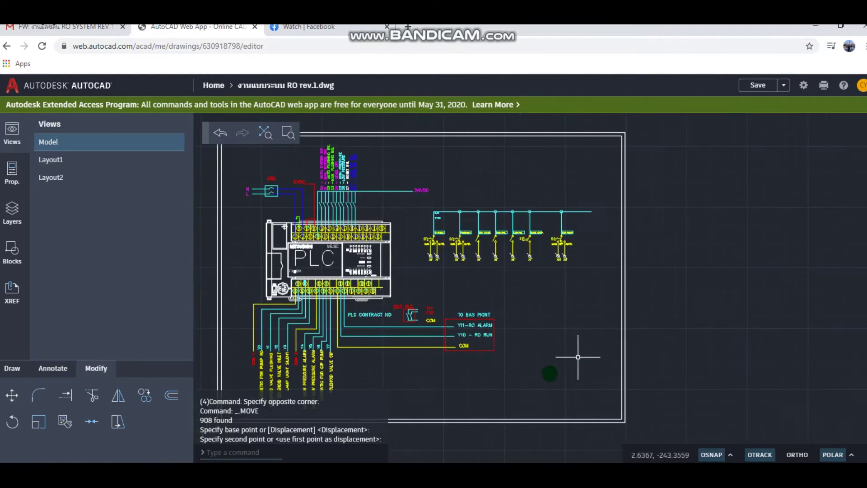
{"action": "scroll", "coordinate": [603, 329], "scroll_direction": "down", "scroll_amount": 2}
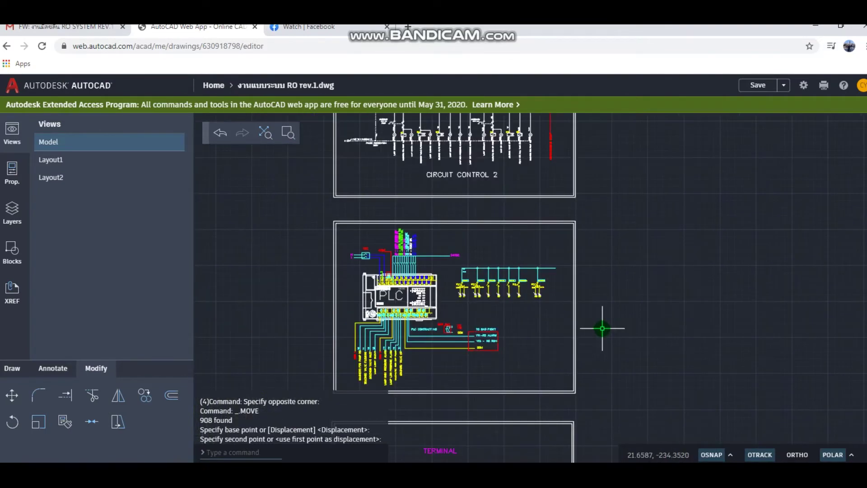
{"action": "scroll", "coordinate": [602, 328], "scroll_direction": "down", "scroll_amount": 1}
{"action": "middle_click_drag", "start_coordinate": [591, 320], "coordinate": [551, 361]}
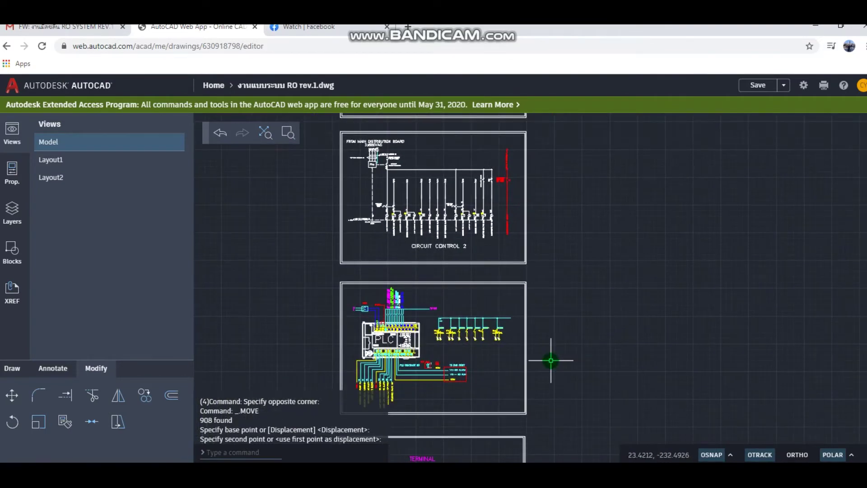
{"action": "middle_click_drag", "start_coordinate": [543, 229], "coordinate": [538, 297]}
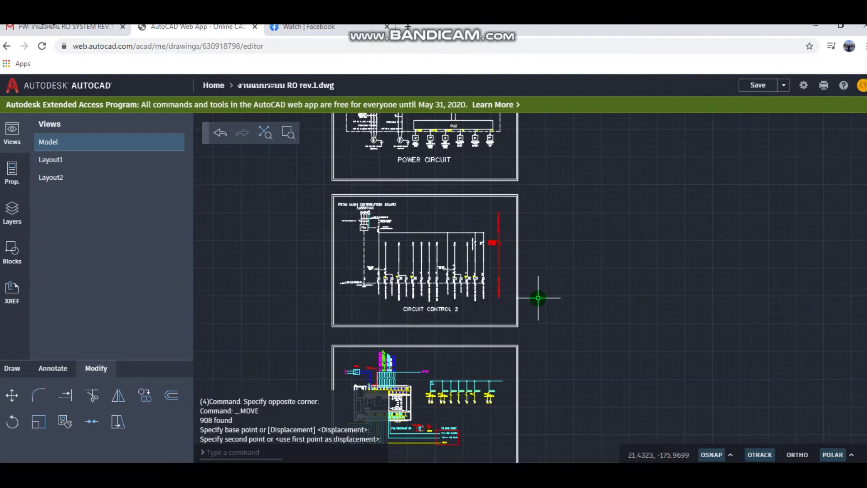
{"action": "scroll", "coordinate": [508, 292], "scroll_direction": "down", "scroll_amount": 2}
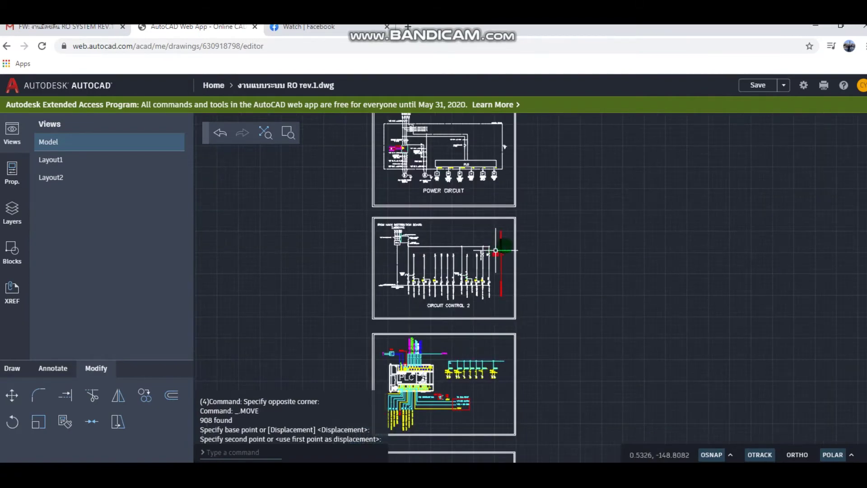
{"action": "scroll", "coordinate": [519, 240], "scroll_direction": "down", "scroll_amount": 2}
{"action": "scroll", "coordinate": [466, 244], "scroll_direction": "up", "scroll_amount": 3}
{"action": "scroll", "coordinate": [474, 329], "scroll_direction": "down", "scroll_amount": 2}
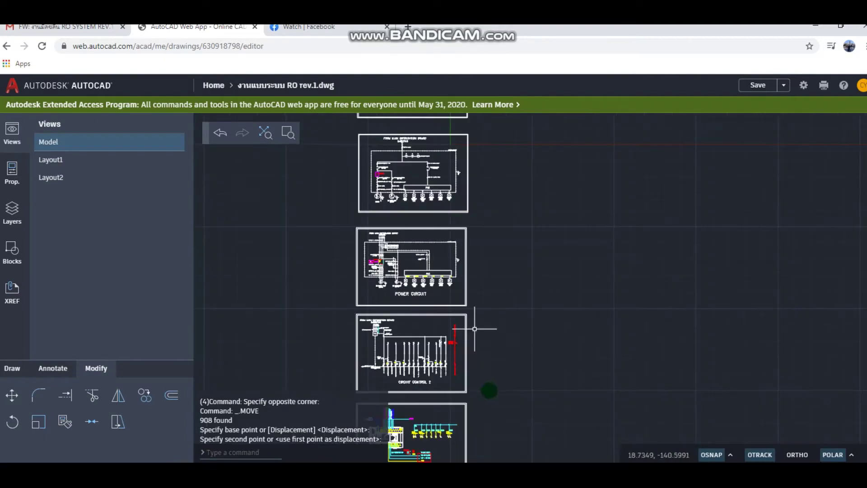
{"action": "scroll", "coordinate": [497, 281], "scroll_direction": "down", "scroll_amount": 1}
{"action": "scroll", "coordinate": [487, 284], "scroll_direction": "up", "scroll_amount": 2}
{"action": "scroll", "coordinate": [452, 424], "scroll_direction": "up", "scroll_amount": 3}
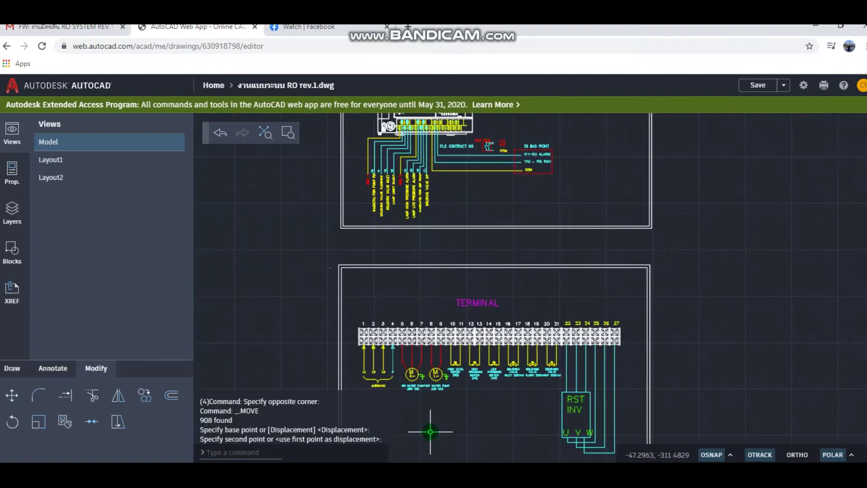
{"action": "scroll", "coordinate": [426, 232], "scroll_direction": "down", "scroll_amount": 4}
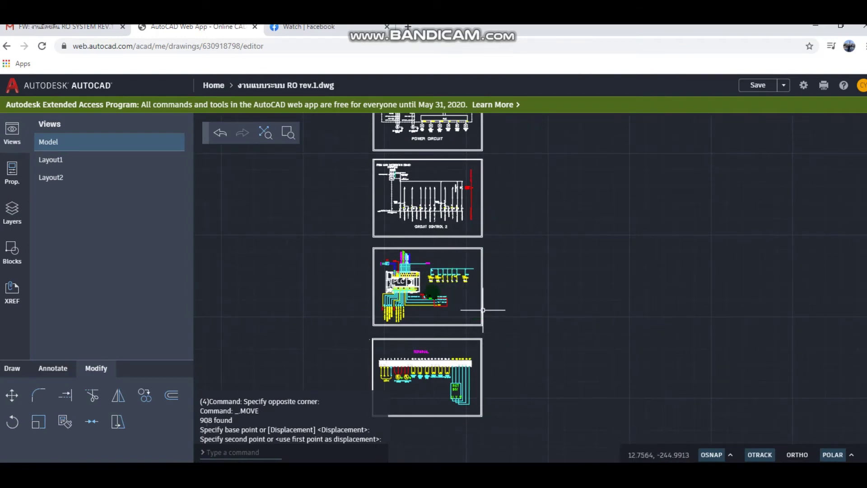
{"action": "scroll", "coordinate": [407, 280], "scroll_direction": "up", "scroll_amount": 3}
{"action": "scroll", "coordinate": [365, 280], "scroll_direction": "up", "scroll_amount": 2}
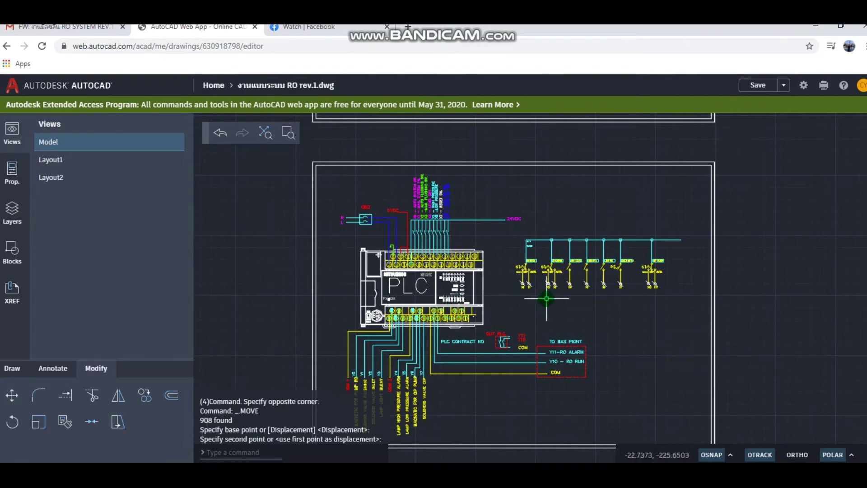
{"action": "scroll", "coordinate": [547, 298], "scroll_direction": "down", "scroll_amount": 3}
{"action": "middle_click_drag", "start_coordinate": [460, 135], "coordinate": [459, 235]}
{"action": "scroll", "coordinate": [459, 232], "scroll_direction": "up", "scroll_amount": 2}
{"action": "scroll", "coordinate": [460, 232], "scroll_direction": "up", "scroll_amount": 2}
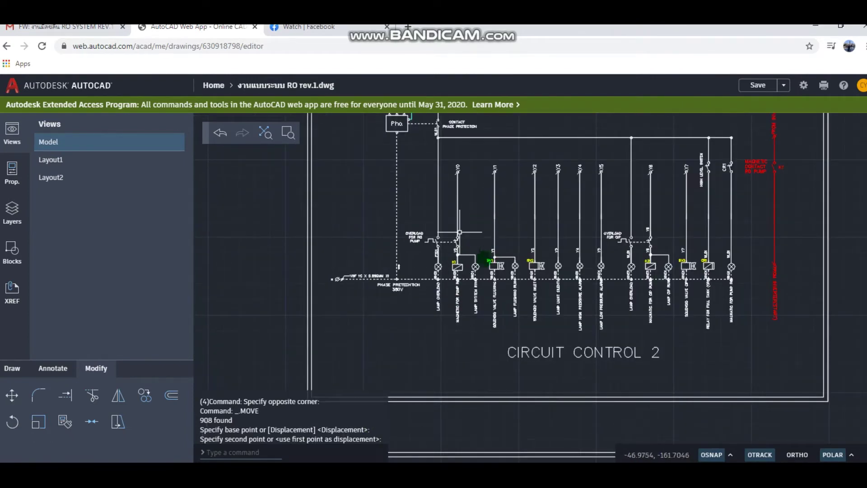
{"action": "scroll", "coordinate": [481, 293], "scroll_direction": "down", "scroll_amount": 1}
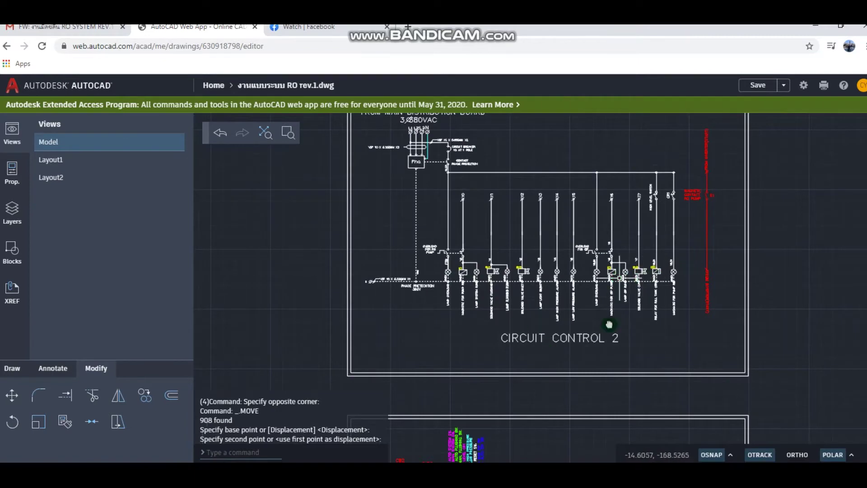
{"action": "middle_click_drag", "start_coordinate": [609, 324], "coordinate": [587, 388]}
{"action": "scroll", "coordinate": [576, 291], "scroll_direction": "down", "scroll_amount": 2}
{"action": "scroll", "coordinate": [587, 289], "scroll_direction": "up", "scroll_amount": 2}
{"action": "scroll", "coordinate": [625, 273], "scroll_direction": "up", "scroll_amount": 1}
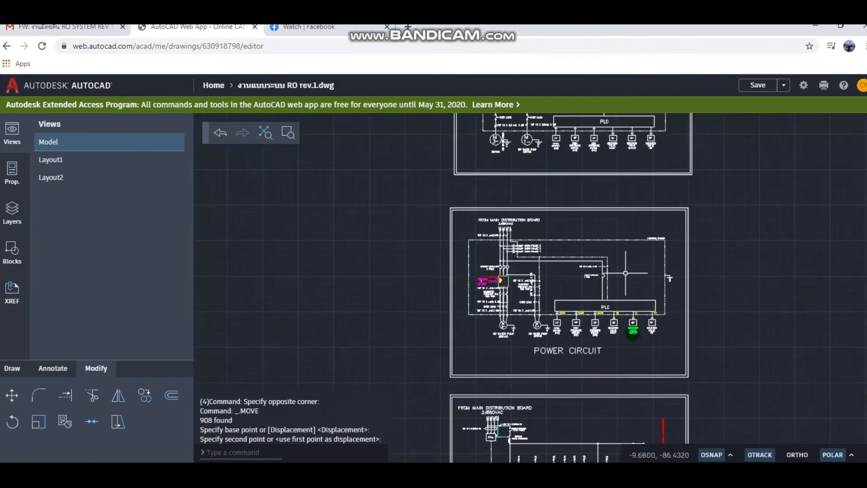
{"action": "middle_click_drag", "start_coordinate": [611, 212], "coordinate": [603, 351]}
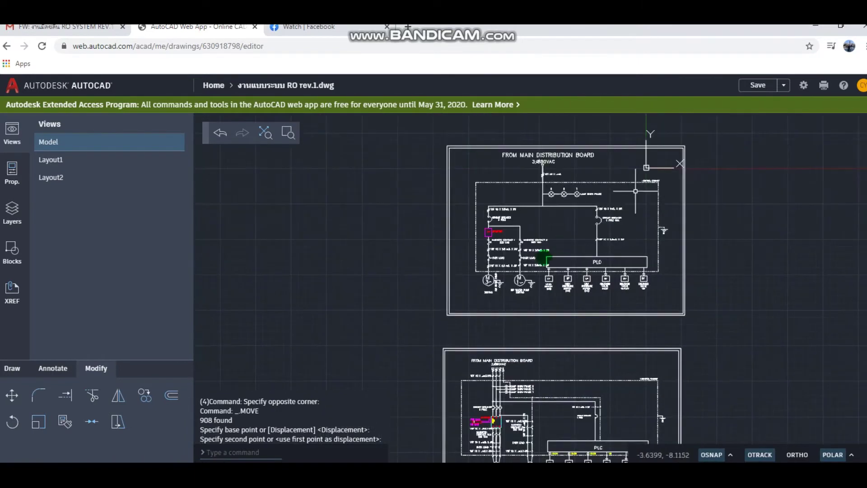
{"action": "scroll", "coordinate": [575, 251], "scroll_direction": "down", "scroll_amount": 2}
{"action": "scroll", "coordinate": [581, 387], "scroll_direction": "down", "scroll_amount": 1}
{"action": "mouse_move", "coordinate": [581, 387]}
{"action": "middle_mouse_down"}
{"action": "mouse_move", "coordinate": [512, 211]}
{"action": "mouse_move", "coordinate": [536, 311]}
{"action": "middle_mouse_up"}
{"action": "middle_click_drag", "start_coordinate": [498, 274], "coordinate": [511, 362]}
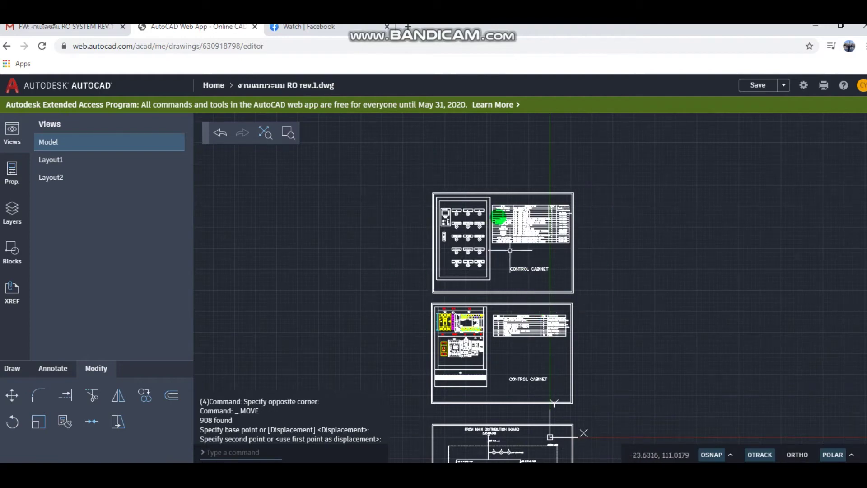
{"action": "scroll", "coordinate": [500, 219], "scroll_direction": "up", "scroll_amount": 2}
{"action": "middle_click_drag", "start_coordinate": [631, 342], "coordinate": [552, 306]}
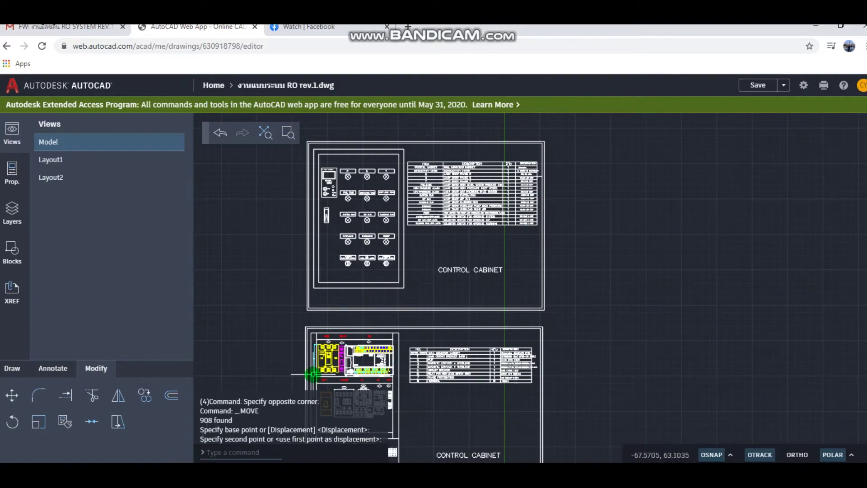
{"action": "scroll", "coordinate": [312, 374], "scroll_direction": "up", "scroll_amount": 5}
{"action": "key", "text": "Delete"}
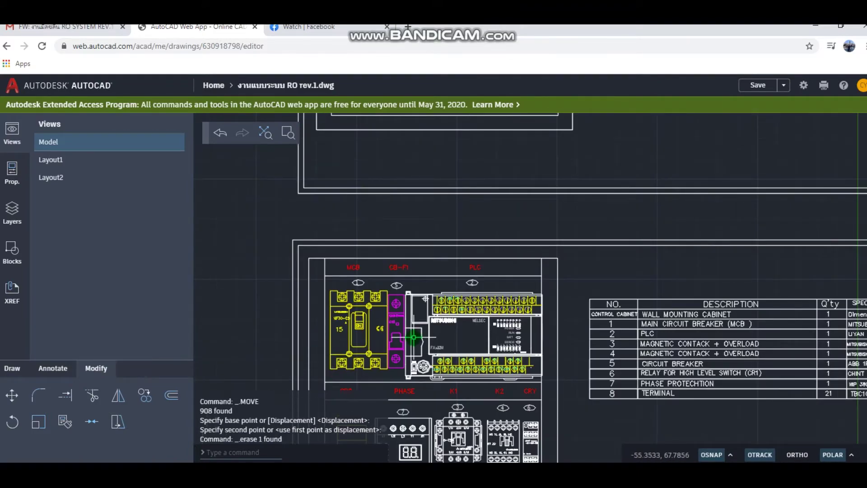
{"action": "scroll", "coordinate": [246, 249], "scroll_direction": "down", "scroll_amount": 3}
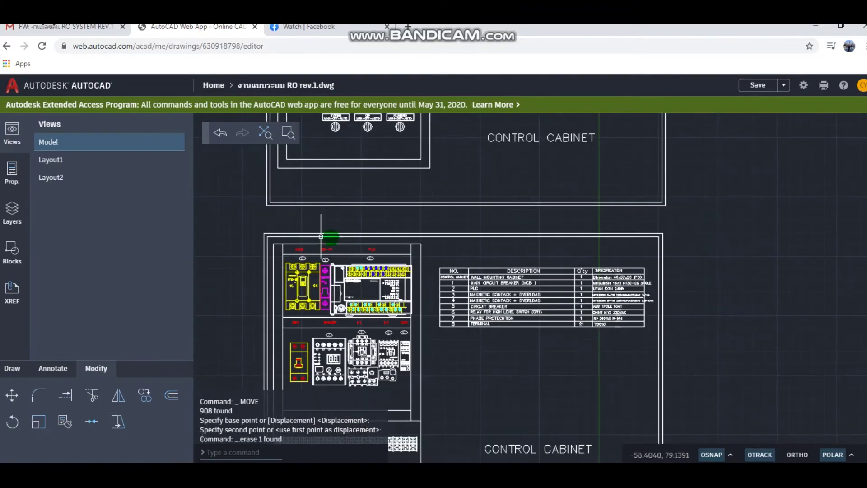
{"action": "middle_click_drag", "start_coordinate": [415, 353], "coordinate": [420, 229]}
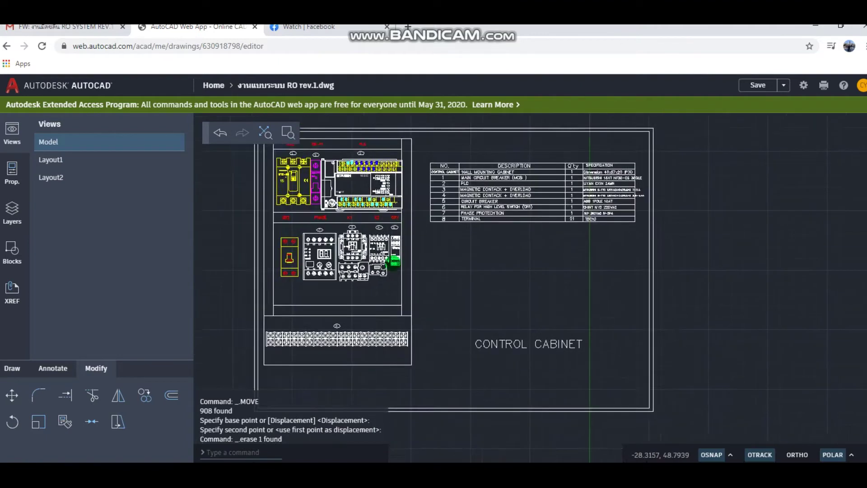
{"action": "middle_click_drag", "start_coordinate": [599, 239], "coordinate": [583, 286]}
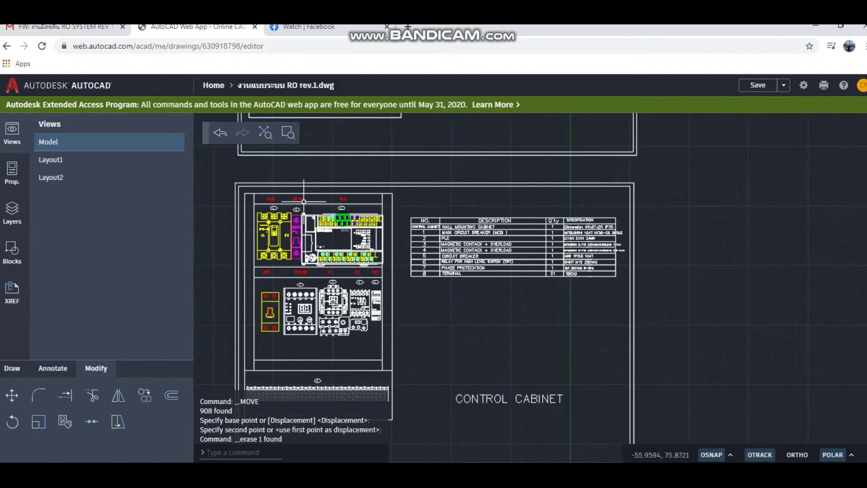
{"action": "scroll", "coordinate": [621, 246], "scroll_direction": "down", "scroll_amount": 2}
{"action": "scroll", "coordinate": [620, 246], "scroll_direction": "down", "scroll_amount": 1}
{"action": "middle_click_drag", "start_coordinate": [677, 300], "coordinate": [620, 243]}
{"action": "middle_click_drag", "start_coordinate": [610, 281], "coordinate": [611, 222]}
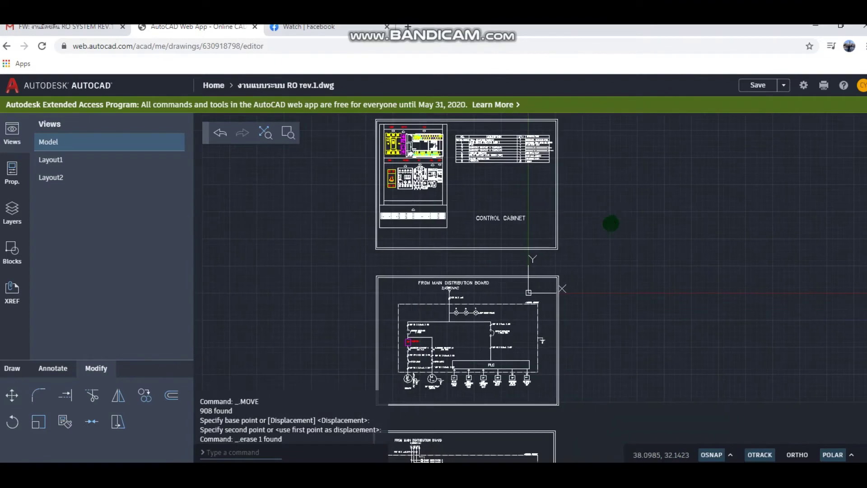
{"action": "middle_click_drag", "start_coordinate": [662, 290], "coordinate": [672, 253]}
{"action": "scroll", "coordinate": [384, 171], "scroll_direction": "up", "scroll_amount": 1}
{"action": "scroll", "coordinate": [559, 255], "scroll_direction": "down", "scroll_amount": 1}
{"action": "middle_click_drag", "start_coordinate": [562, 317], "coordinate": [561, 250]}
{"action": "scroll", "coordinate": [396, 294], "scroll_direction": "up", "scroll_amount": 3}
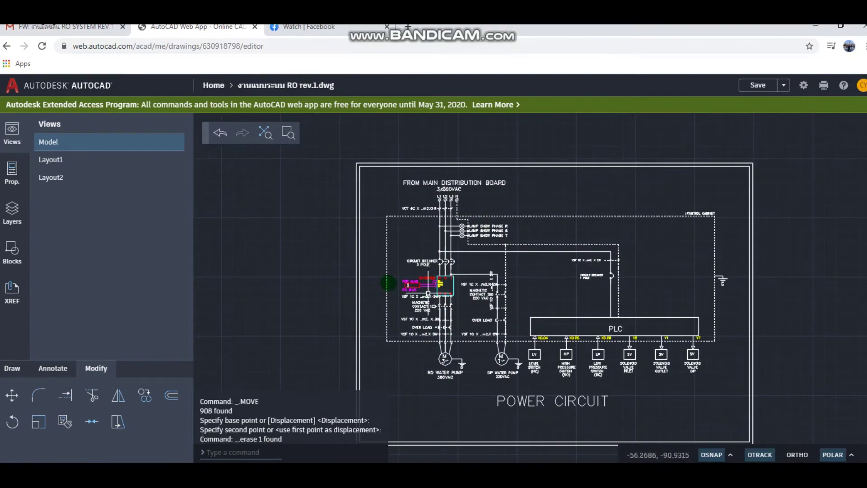
{"action": "scroll", "coordinate": [378, 277], "scroll_direction": "up", "scroll_amount": 2}
{"action": "scroll", "coordinate": [356, 264], "scroll_direction": "down", "scroll_amount": 2}
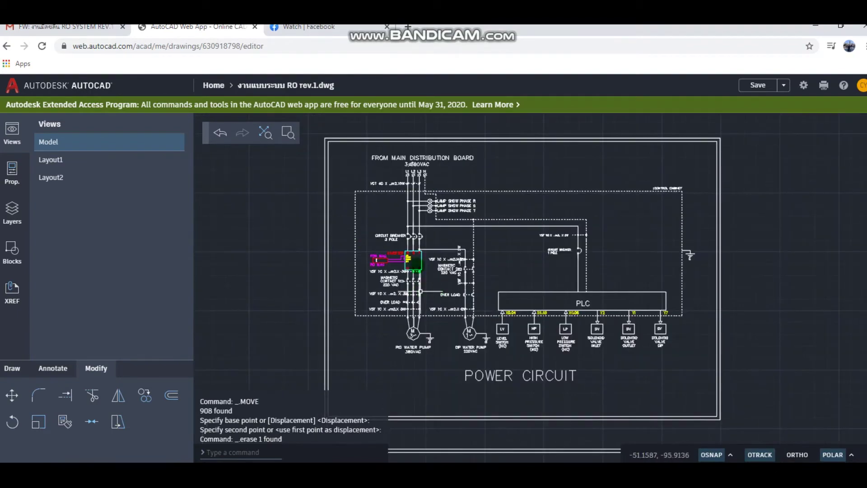
{"action": "middle_click_drag", "start_coordinate": [638, 319], "coordinate": [648, 219]}
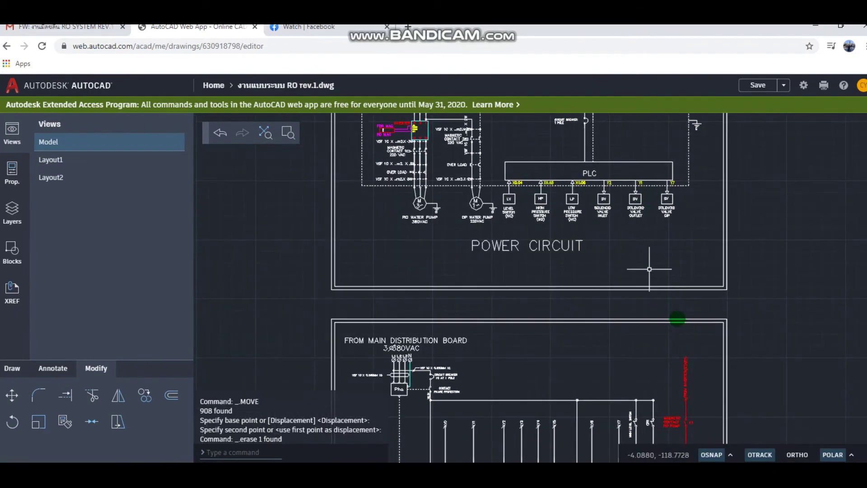
{"action": "middle_click_drag", "start_coordinate": [678, 319], "coordinate": [663, 246]}
{"action": "middle_click_drag", "start_coordinate": [690, 423], "coordinate": [651, 341]}
{"action": "mouse_move", "coordinate": [648, 446]}
{"action": "middle_mouse_down"}
{"action": "mouse_move", "coordinate": [639, 360]}
{"action": "mouse_move", "coordinate": [649, 357]}
{"action": "middle_mouse_up"}
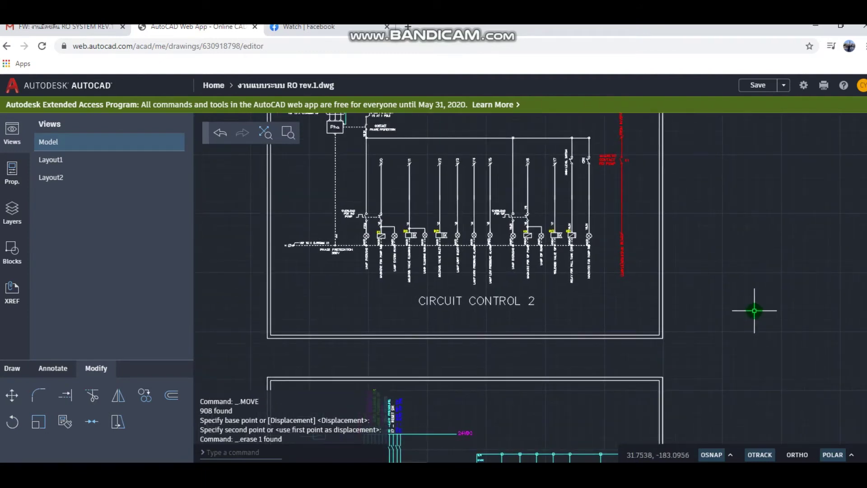
{"action": "middle_click_drag", "start_coordinate": [774, 359], "coordinate": [782, 235]}
{"action": "middle_click_drag", "start_coordinate": [384, 407], "coordinate": [402, 232]}
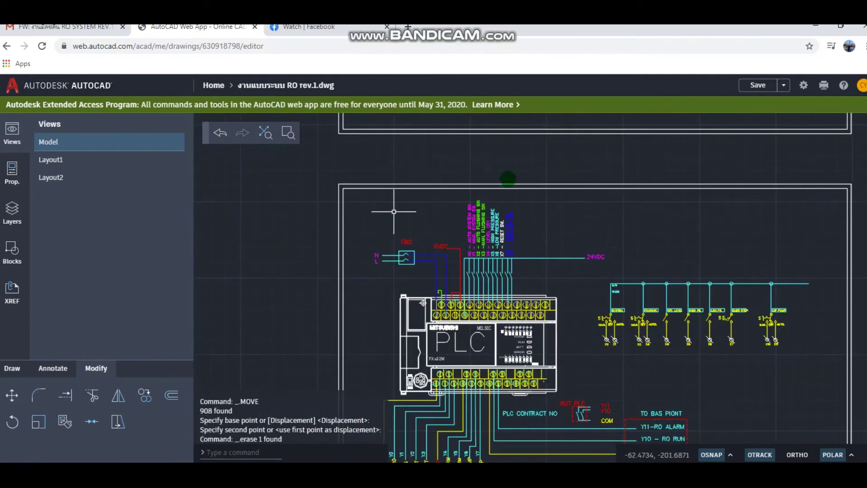
{"action": "scroll", "coordinate": [496, 234], "scroll_direction": "up", "scroll_amount": 1}
{"action": "scroll", "coordinate": [475, 253], "scroll_direction": "up", "scroll_amount": 1}
{"action": "scroll", "coordinate": [425, 278], "scroll_direction": "up", "scroll_amount": 1}
{"action": "scroll", "coordinate": [425, 278], "scroll_direction": "down", "scroll_amount": 1}
{"action": "scroll", "coordinate": [424, 280], "scroll_direction": "down", "scroll_amount": 1}
{"action": "scroll", "coordinate": [452, 294], "scroll_direction": "down", "scroll_amount": 1}
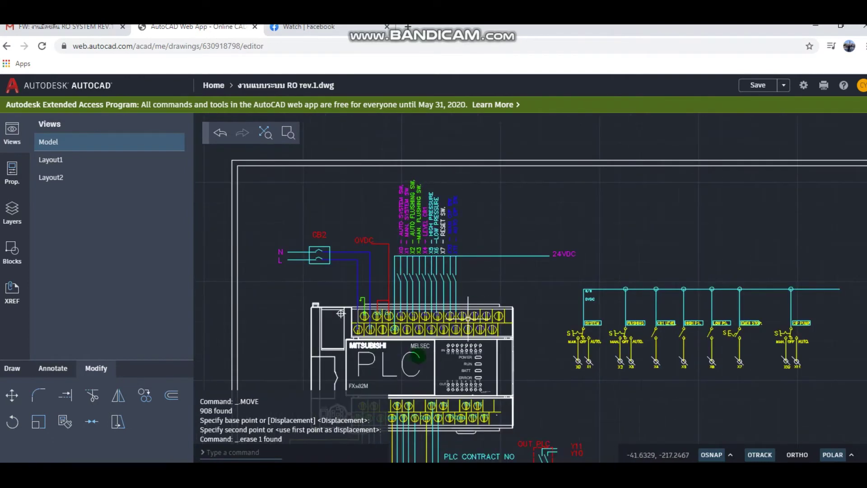
{"action": "middle_click_drag", "start_coordinate": [480, 306], "coordinate": [402, 278]}
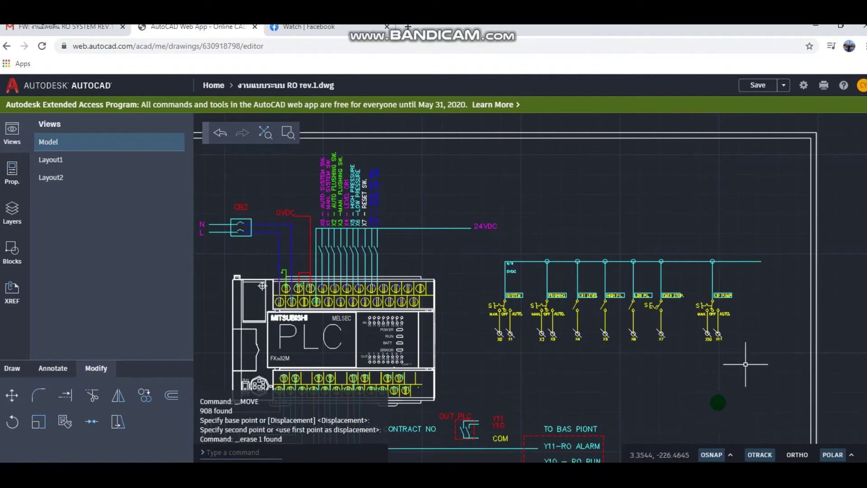
{"action": "middle_click_drag", "start_coordinate": [648, 367], "coordinate": [632, 313]}
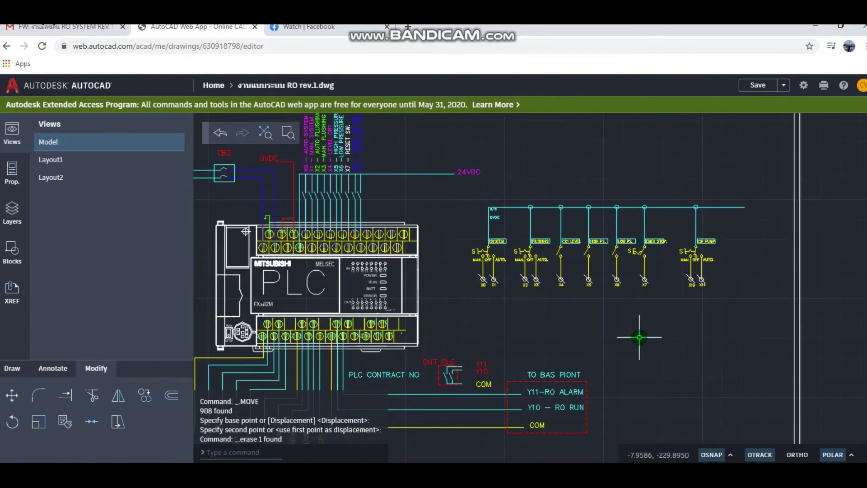
{"action": "scroll", "coordinate": [624, 312], "scroll_direction": "down", "scroll_amount": 2}
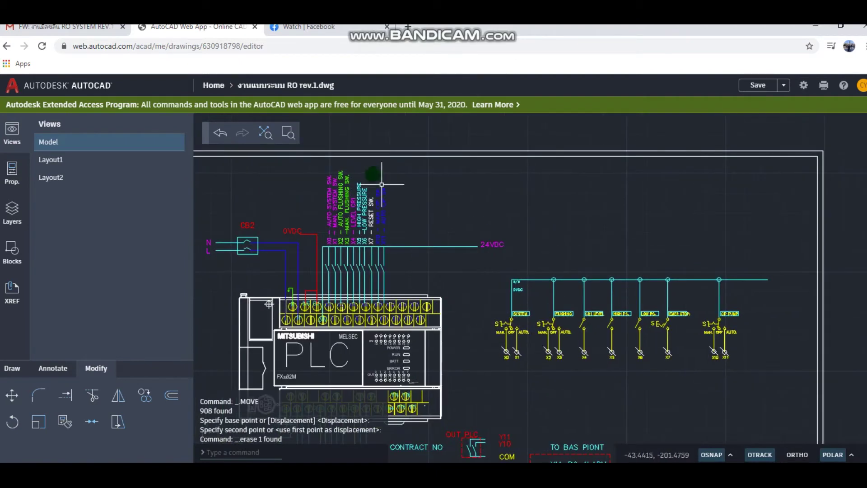
{"action": "scroll", "coordinate": [344, 186], "scroll_direction": "down", "scroll_amount": 1}
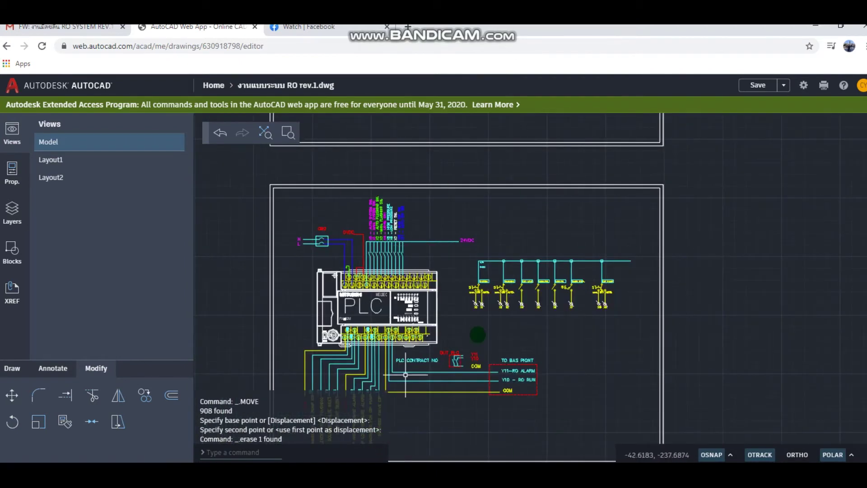
{"action": "middle_click_drag", "start_coordinate": [479, 325], "coordinate": [601, 303]}
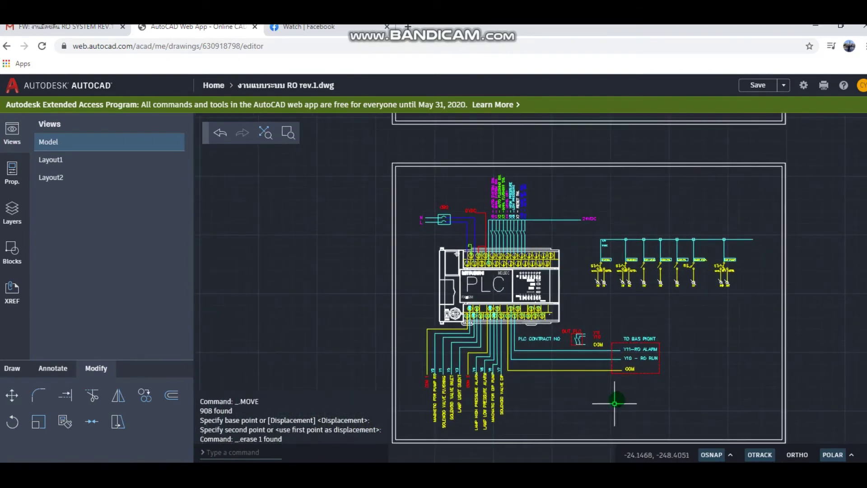
{"action": "scroll", "coordinate": [537, 190], "scroll_direction": "up", "scroll_amount": 2}
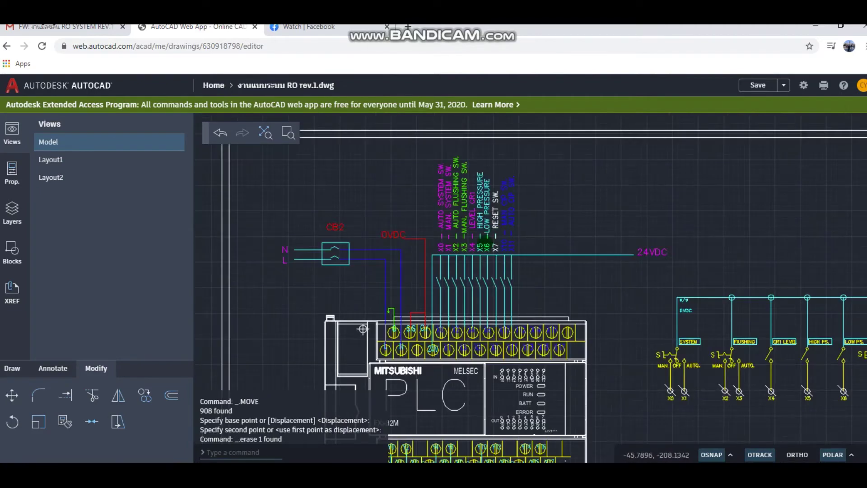
{"action": "scroll", "coordinate": [512, 221], "scroll_direction": "up", "scroll_amount": 2}
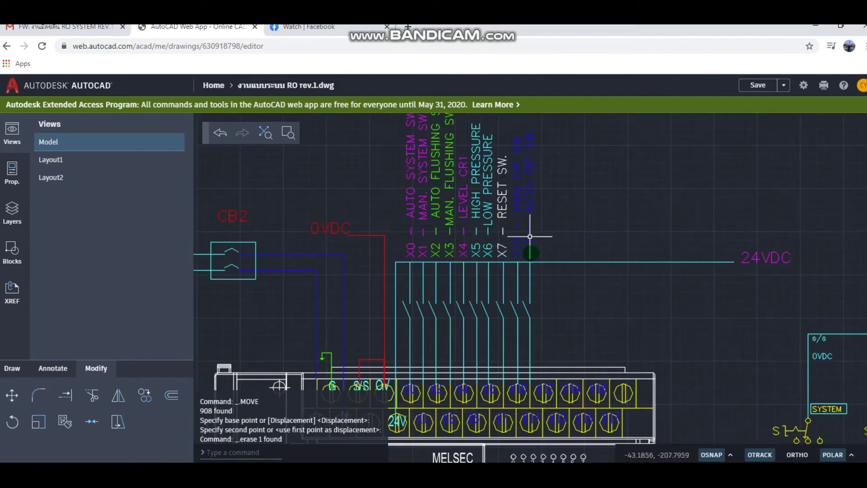
{"action": "scroll", "coordinate": [451, 298], "scroll_direction": "down", "scroll_amount": 3}
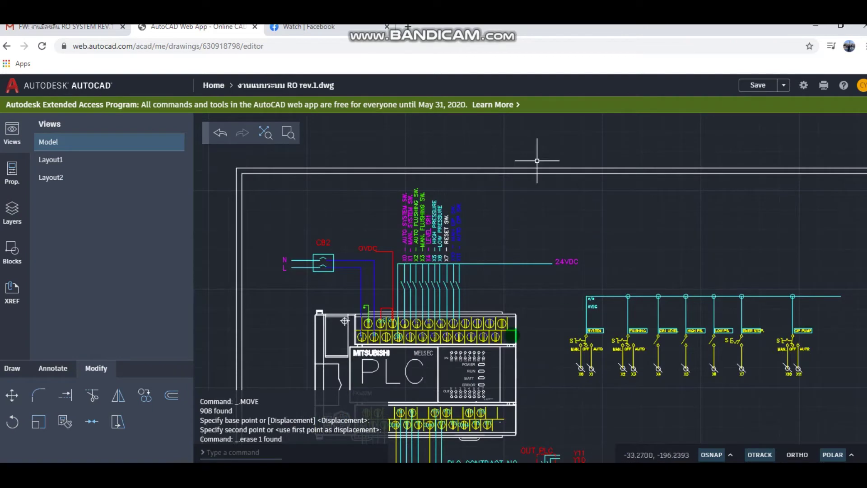
{"action": "scroll", "coordinate": [560, 293], "scroll_direction": "down", "scroll_amount": 3}
{"action": "scroll", "coordinate": [483, 345], "scroll_direction": "up", "scroll_amount": 1}
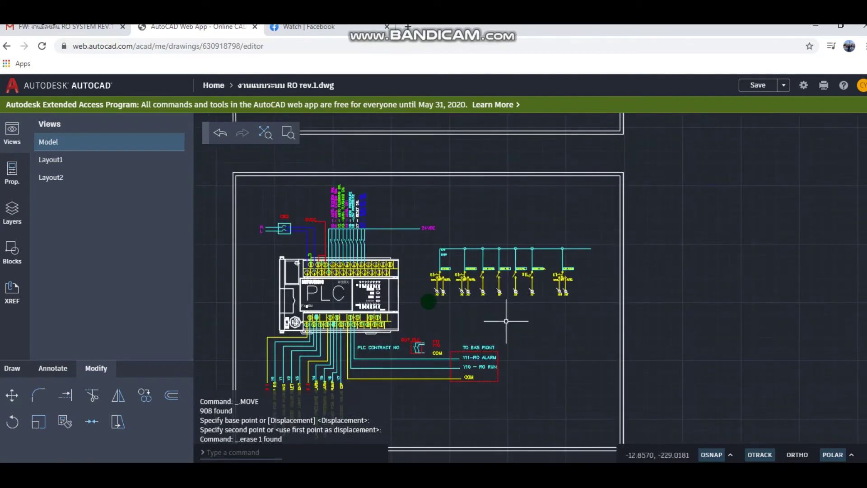
{"action": "scroll", "coordinate": [468, 295], "scroll_direction": "up", "scroll_amount": 3}
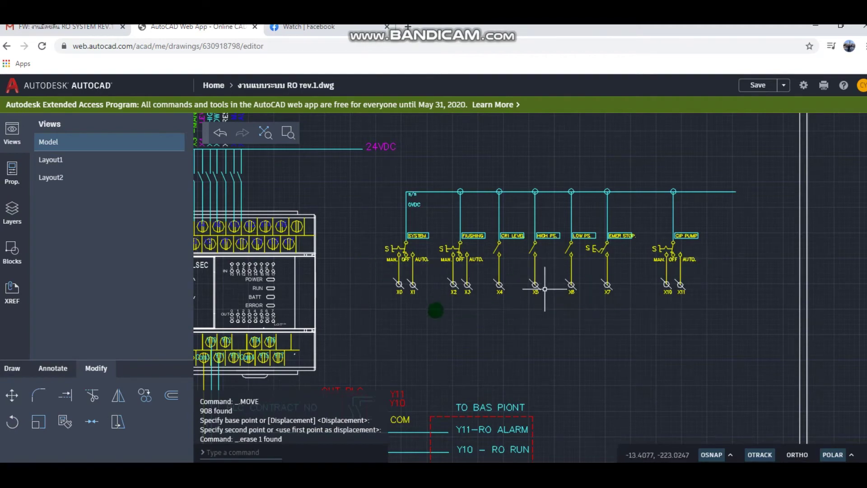
{"action": "scroll", "coordinate": [438, 307], "scroll_direction": "down", "scroll_amount": 5}
{"action": "middle_click_drag", "start_coordinate": [466, 351], "coordinate": [477, 428]}
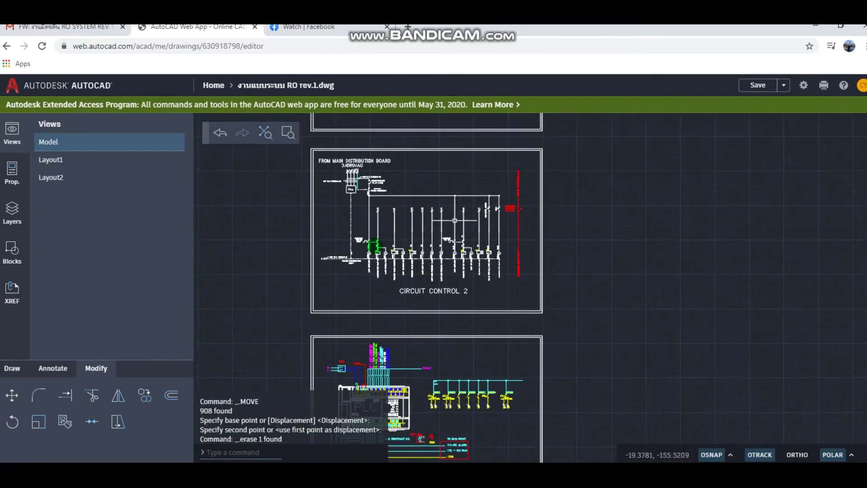
{"action": "mouse_move", "coordinate": [422, 92]}
{"action": "middle_mouse_down"}
{"action": "mouse_move", "coordinate": [441, 245]}
{"action": "mouse_move", "coordinate": [418, 361]}
{"action": "middle_mouse_up"}
{"action": "scroll", "coordinate": [449, 247], "scroll_direction": "down", "scroll_amount": 3}
{"action": "scroll", "coordinate": [426, 268], "scroll_direction": "up", "scroll_amount": 5}
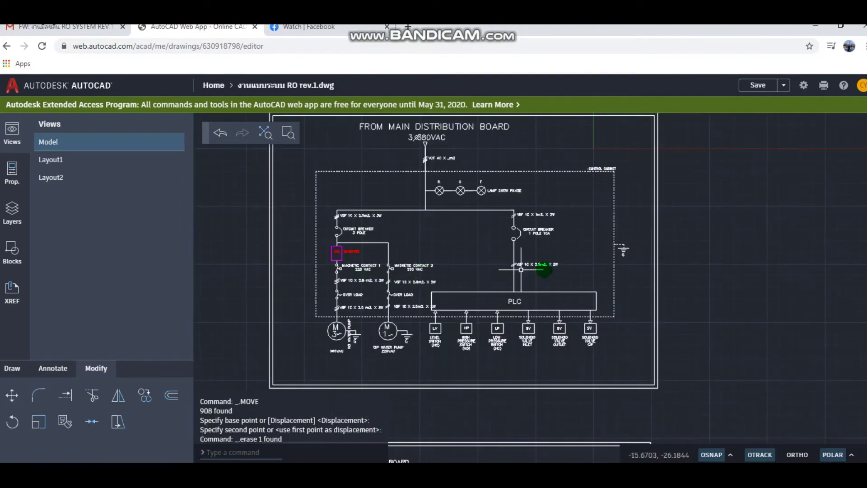
{"action": "middle_click_drag", "start_coordinate": [548, 266], "coordinate": [507, 386]}
{"action": "scroll", "coordinate": [508, 386], "scroll_direction": "down", "scroll_amount": 4}
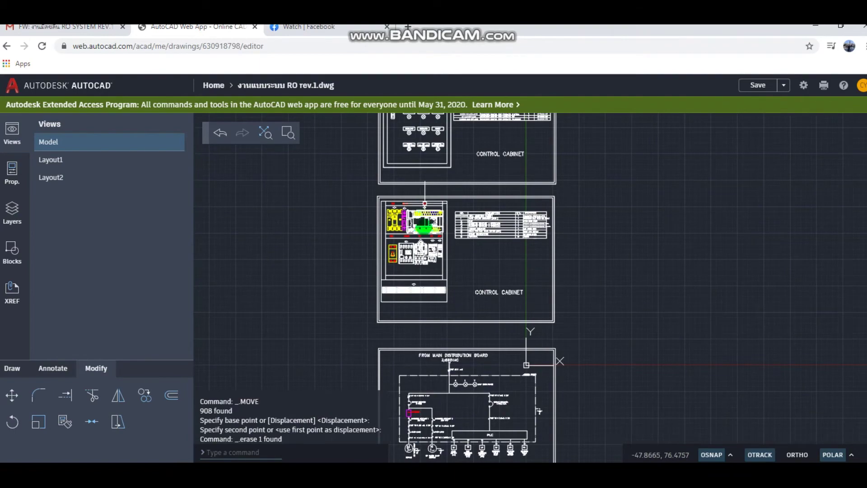
{"action": "scroll", "coordinate": [419, 230], "scroll_direction": "down", "scroll_amount": 4}
{"action": "scroll", "coordinate": [430, 167], "scroll_direction": "up", "scroll_amount": 4}
{"action": "scroll", "coordinate": [519, 411], "scroll_direction": "down", "scroll_amount": 3}
{"action": "mouse_move", "coordinate": [518, 410]}
{"action": "middle_mouse_down"}
{"action": "mouse_move", "coordinate": [508, 314]}
{"action": "mouse_move", "coordinate": [513, 194]}
{"action": "mouse_move", "coordinate": [496, 126]}
{"action": "middle_mouse_up"}
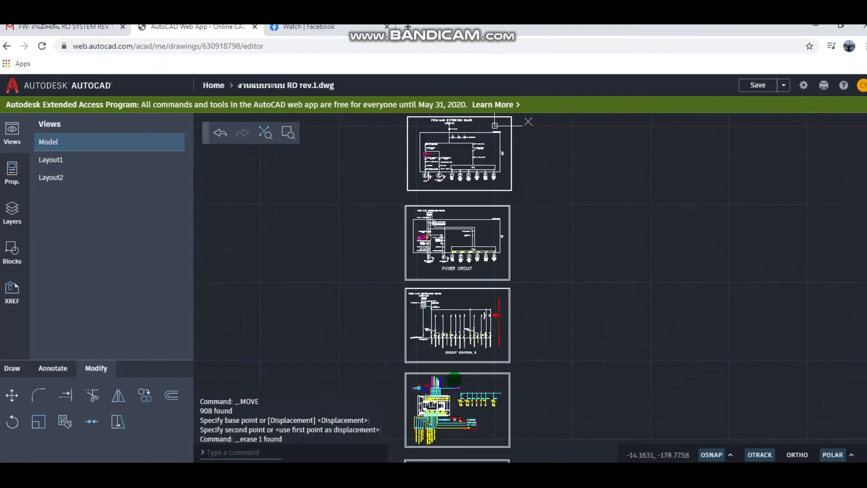
{"action": "scroll", "coordinate": [452, 433], "scroll_direction": "up", "scroll_amount": 2}
{"action": "scroll", "coordinate": [568, 376], "scroll_direction": "up", "scroll_amount": 2}
{"action": "scroll", "coordinate": [568, 376], "scroll_direction": "up", "scroll_amount": 2}
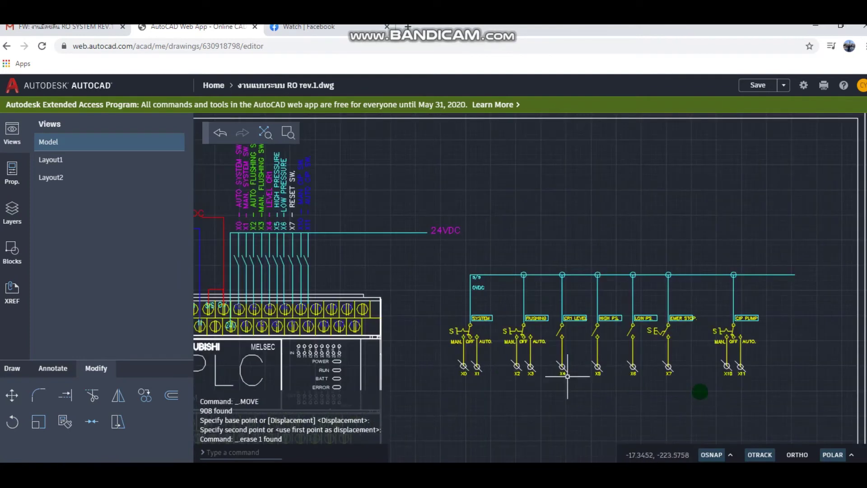
{"action": "middle_click_drag", "start_coordinate": [691, 398], "coordinate": [514, 339]}
{"action": "scroll", "coordinate": [585, 340], "scroll_direction": "down", "scroll_amount": 1}
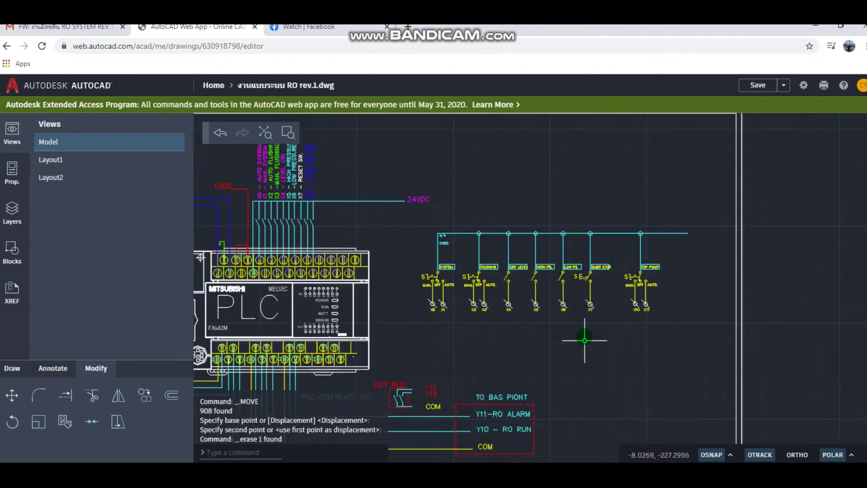
{"action": "scroll", "coordinate": [585, 340], "scroll_direction": "down", "scroll_amount": 2}
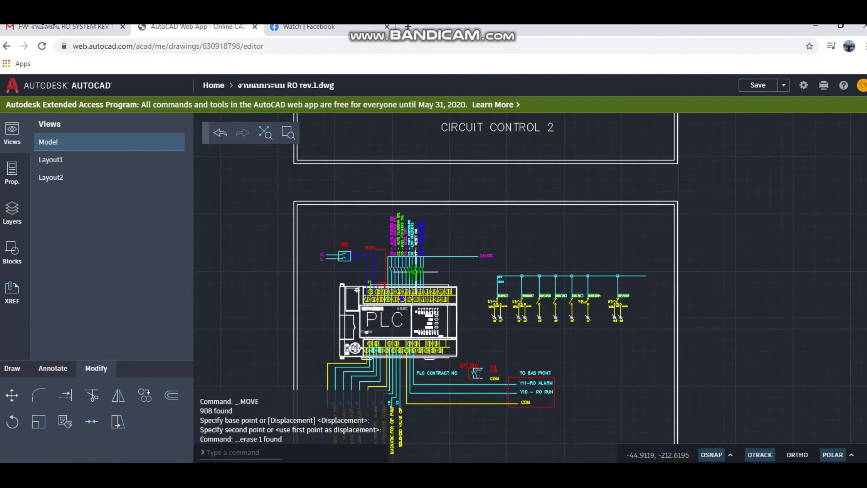
{"action": "scroll", "coordinate": [552, 242], "scroll_direction": "down", "scroll_amount": 3}
Zoom out from the PLC sheet to show the whole CIRCUIT CONTROL 2 sheet
{"action": "middle_click_drag", "start_coordinate": [406, 301], "coordinate": [515, 307]}
{"action": "scroll", "coordinate": [500, 304], "scroll_direction": "up", "scroll_amount": 3}
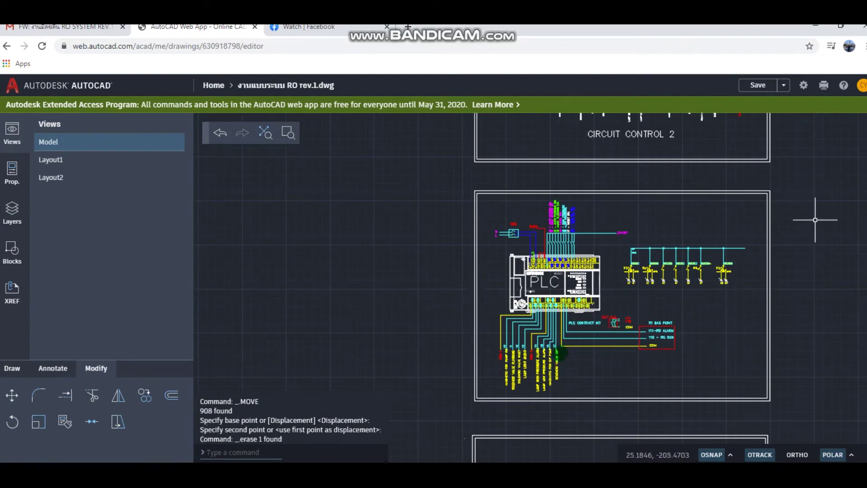
{"action": "scroll", "coordinate": [434, 317], "scroll_direction": "down", "scroll_amount": 2}
{"action": "middle_click_drag", "start_coordinate": [629, 401], "coordinate": [613, 448]}
{"action": "scroll", "coordinate": [587, 384], "scroll_direction": "down", "scroll_amount": 3}
Pan up to POWER CIRCUIT and CONTROL CABINET and zoom out over the stack
{"action": "middle_click_drag", "start_coordinate": [563, 164], "coordinate": [563, 317]}
{"action": "middle_click_drag", "start_coordinate": [547, 171], "coordinate": [547, 277]}
{"action": "scroll", "coordinate": [588, 281], "scroll_direction": "down", "scroll_amount": 2}
{"action": "scroll", "coordinate": [582, 361], "scroll_direction": "down", "scroll_amount": 1}
{"action": "scroll", "coordinate": [581, 323], "scroll_direction": "down", "scroll_amount": 1}
{"action": "scroll", "coordinate": [580, 253], "scroll_direction": "down", "scroll_amount": 1}
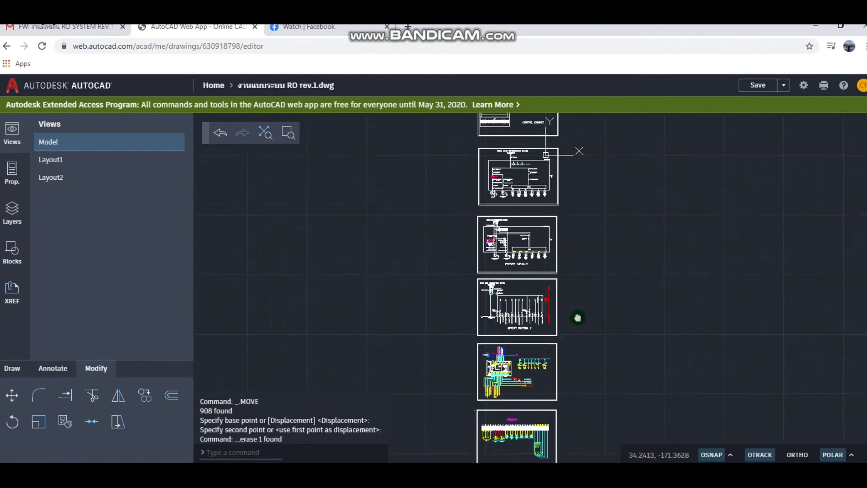
{"action": "scroll", "coordinate": [574, 363], "scroll_direction": "up", "scroll_amount": 1}
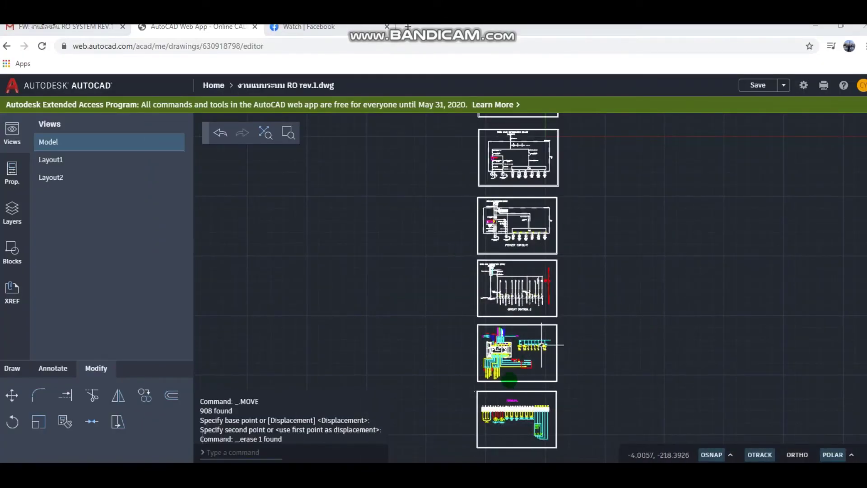
Centre the PLC sheet and zoom in and out to inspect its wiring
{"action": "scroll", "coordinate": [541, 345], "scroll_direction": "up", "scroll_amount": 3}
{"action": "mouse_move", "coordinate": [432, 312]}
{"action": "middle_mouse_down"}
{"action": "mouse_move", "coordinate": [328, 185]}
{"action": "mouse_move", "coordinate": [422, 228]}
{"action": "middle_mouse_up"}
{"action": "scroll", "coordinate": [422, 229], "scroll_direction": "up", "scroll_amount": 3}
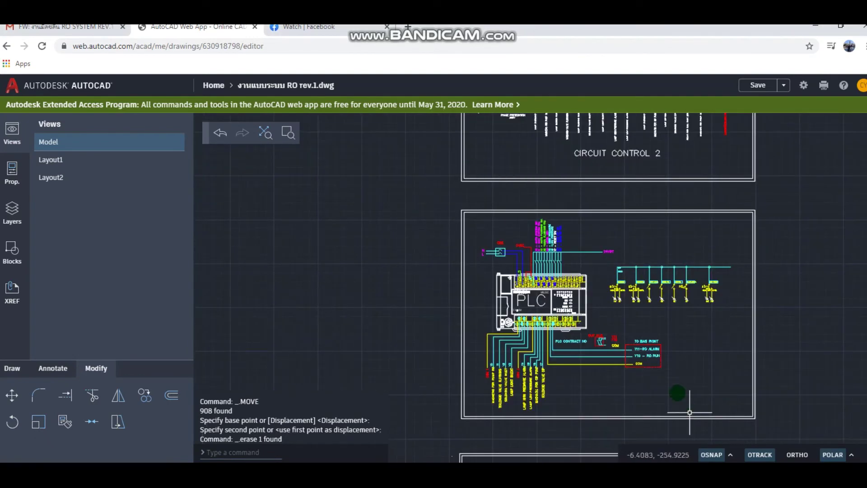
{"action": "scroll", "coordinate": [625, 234], "scroll_direction": "down", "scroll_amount": 1}
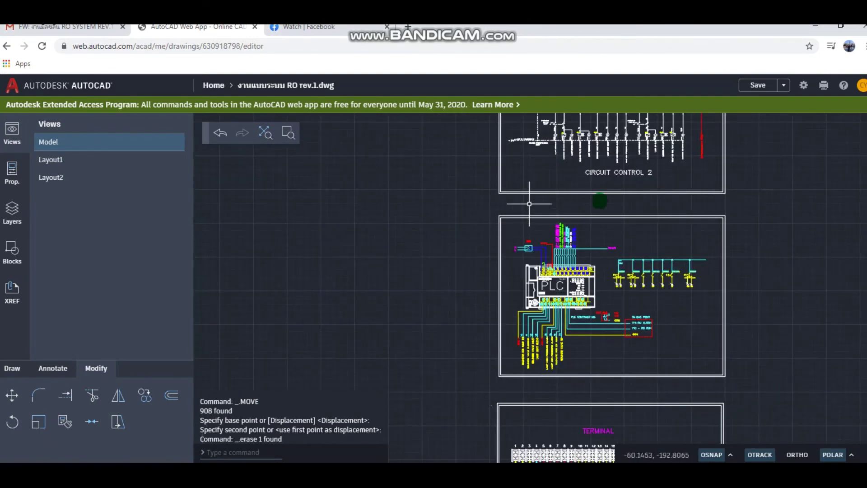
{"action": "scroll", "coordinate": [607, 269], "scroll_direction": "up", "scroll_amount": 2}
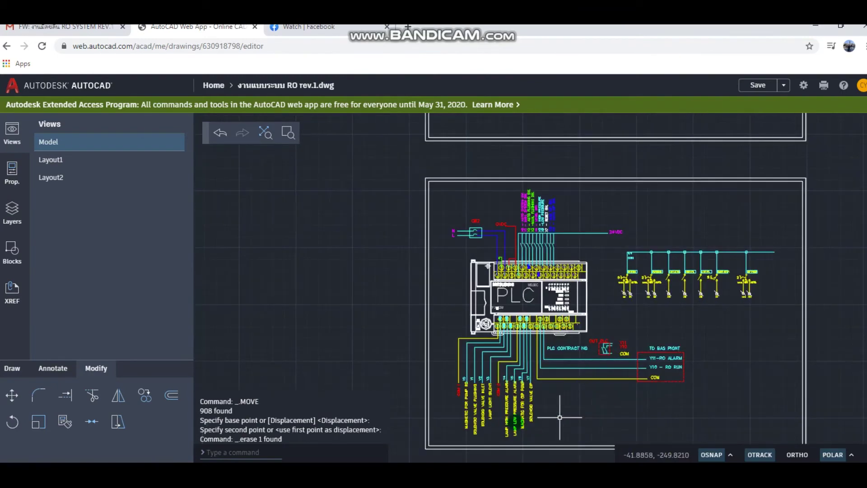
{"action": "scroll", "coordinate": [466, 325], "scroll_direction": "down", "scroll_amount": 1}
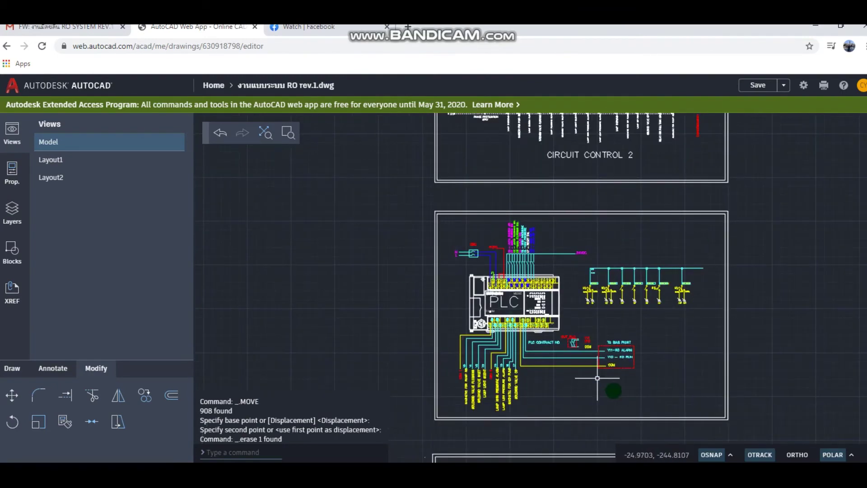
{"action": "scroll", "coordinate": [641, 400], "scroll_direction": "up", "scroll_amount": 2}
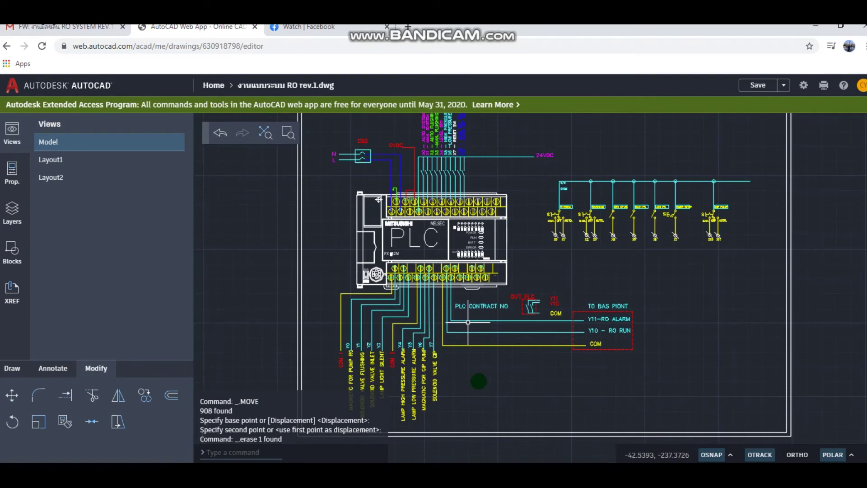
{"action": "scroll", "coordinate": [500, 356], "scroll_direction": "down", "scroll_amount": 3}
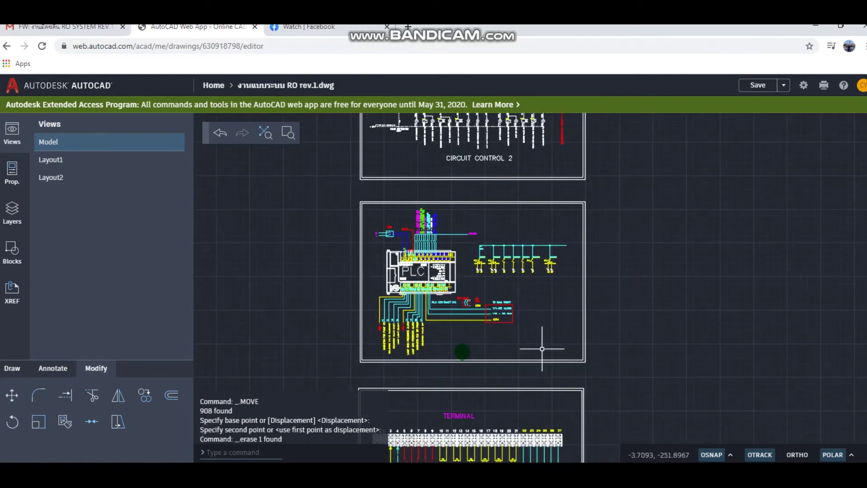
{"action": "middle_click_drag", "start_coordinate": [462, 351], "coordinate": [561, 322]}
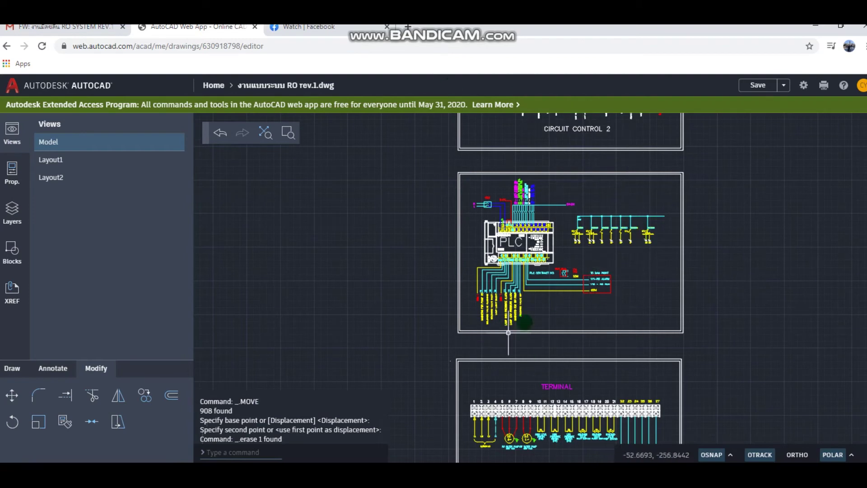
Zoom out to reveal POWER CIRCUIT and centre the column of seven sheets
{"action": "scroll", "coordinate": [467, 226], "scroll_direction": "down", "scroll_amount": 2}
{"action": "scroll", "coordinate": [543, 250], "scroll_direction": "down", "scroll_amount": 2}
{"action": "middle_click_drag", "start_coordinate": [451, 117], "coordinate": [451, 213]}
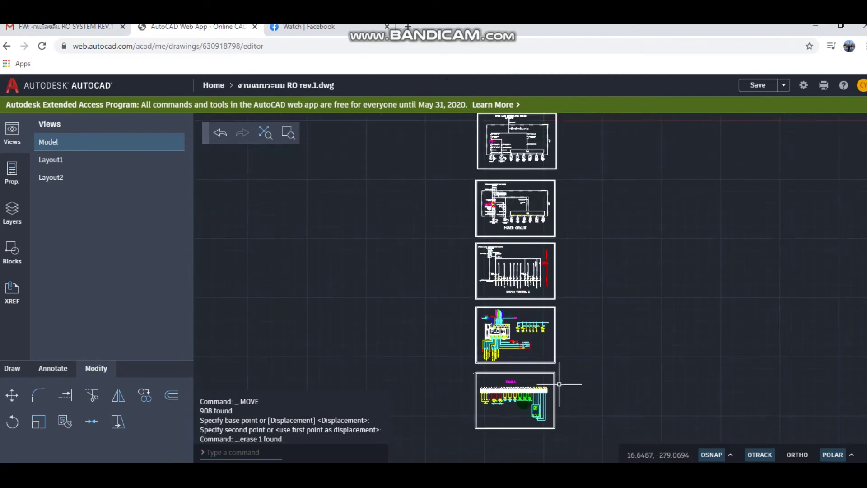
{"action": "scroll", "coordinate": [629, 208], "scroll_direction": "down", "scroll_amount": 3}
{"action": "mouse_move", "coordinate": [593, 150]}
{"action": "middle_mouse_down"}
{"action": "mouse_move", "coordinate": [562, 314]}
{"action": "mouse_move", "coordinate": [540, 217]}
{"action": "middle_mouse_up"}
{"action": "middle_click_drag", "start_coordinate": [533, 249], "coordinate": [529, 256]}
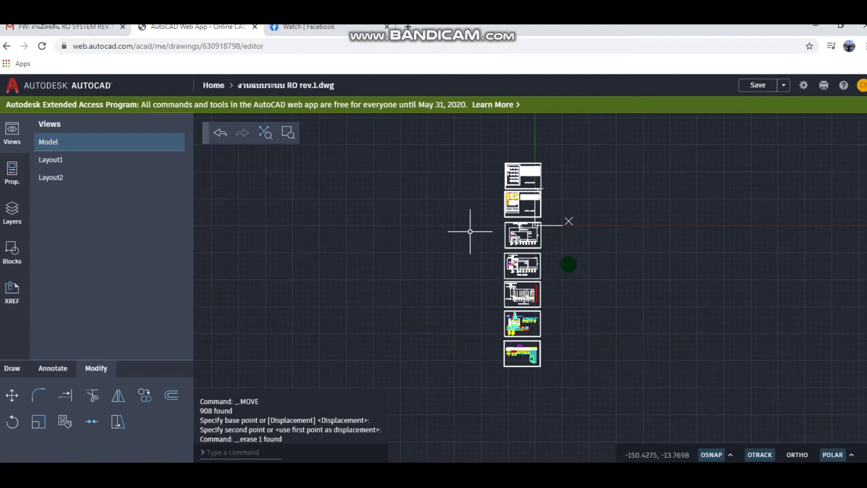
Zoom to the CONTROL CABINET sheets with the lower sheets below them
{"action": "scroll", "coordinate": [523, 170], "scroll_direction": "up", "scroll_amount": 2}
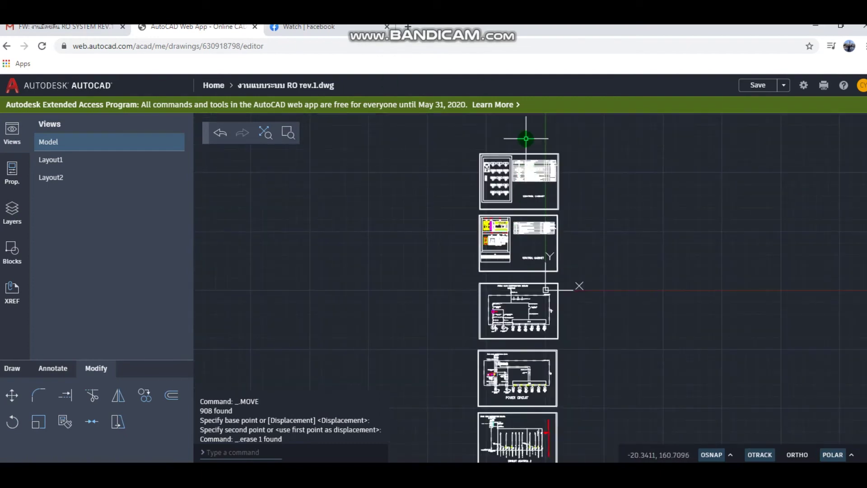
{"action": "scroll", "coordinate": [531, 158], "scroll_direction": "up", "scroll_amount": 2}
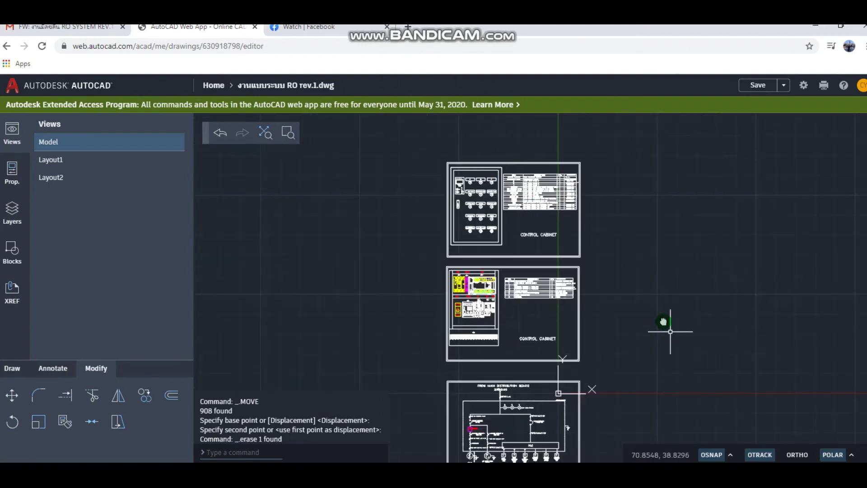
{"action": "middle_click_drag", "start_coordinate": [670, 332], "coordinate": [619, 253]}
{"action": "scroll", "coordinate": [514, 225], "scroll_direction": "down", "scroll_amount": 2}
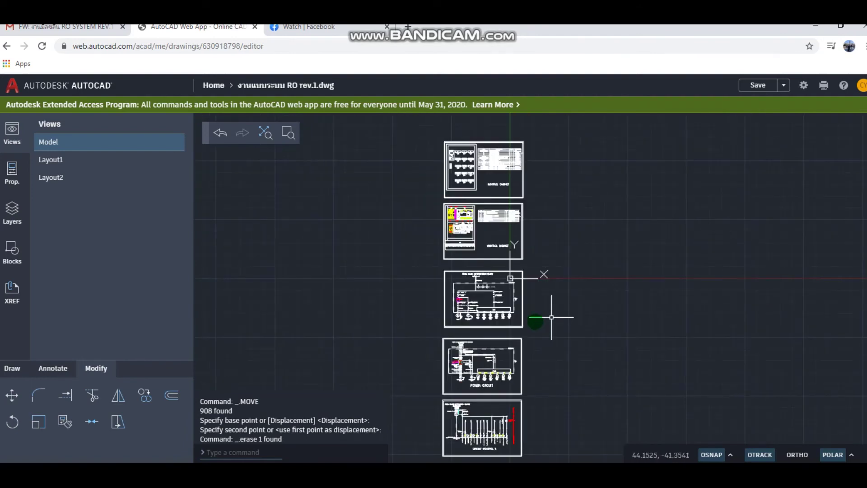
{"action": "middle_click_drag", "start_coordinate": [713, 316], "coordinate": [724, 255]}
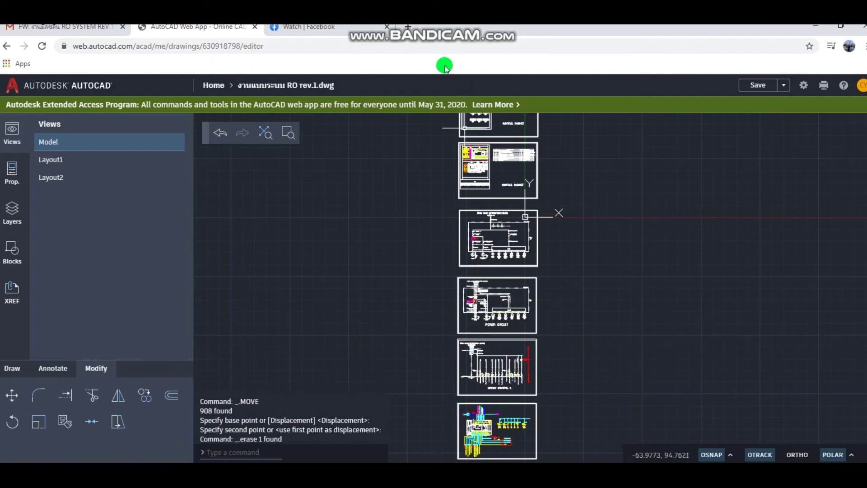
Zoom in and out over the circuit control, PLC and TERMINAL sheets
{"action": "scroll", "coordinate": [518, 429], "scroll_direction": "up", "scroll_amount": 3}
{"action": "scroll", "coordinate": [775, 252], "scroll_direction": "down", "scroll_amount": 2}
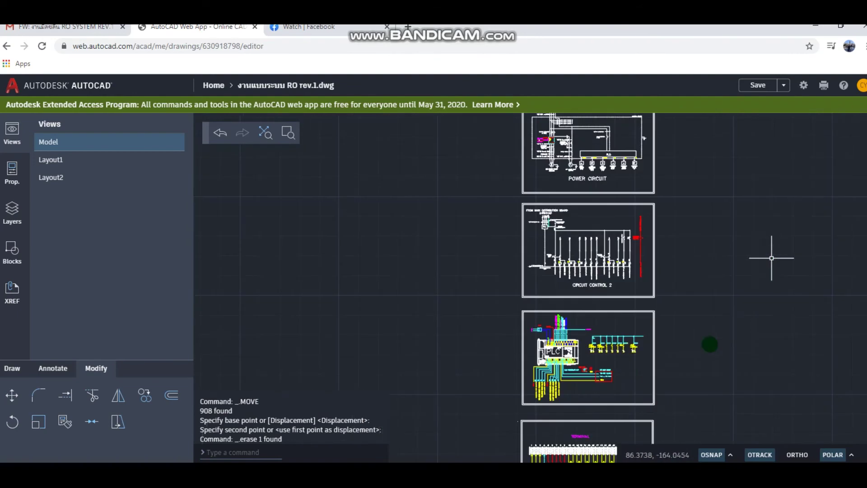
{"action": "scroll", "coordinate": [508, 359], "scroll_direction": "up", "scroll_amount": 5}
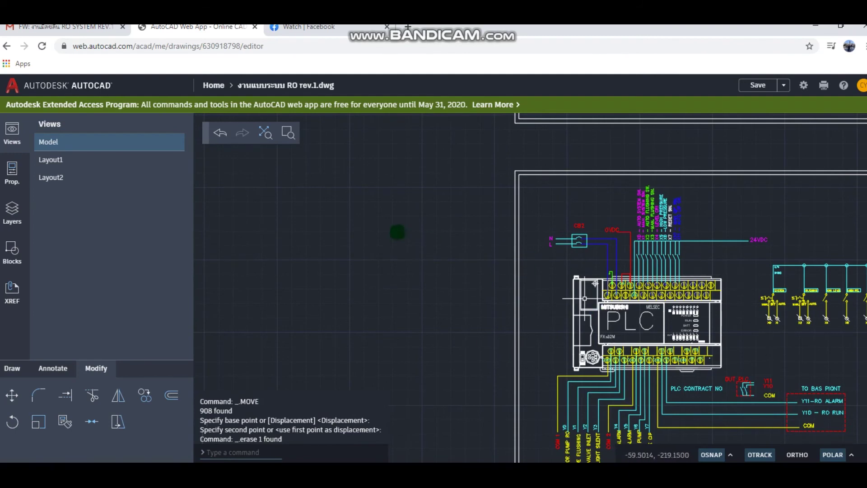
{"action": "scroll", "coordinate": [431, 241], "scroll_direction": "down", "scroll_amount": 2}
{"action": "scroll", "coordinate": [759, 301], "scroll_direction": "down", "scroll_amount": 5}
{"action": "scroll", "coordinate": [687, 289], "scroll_direction": "down", "scroll_amount": 3}
Zoom out and recentre to show all seven stacked sheets
{"action": "middle_click_drag", "start_coordinate": [701, 309], "coordinate": [643, 425]}
{"action": "scroll", "coordinate": [624, 304], "scroll_direction": "down", "scroll_amount": 3}
{"action": "scroll", "coordinate": [596, 298], "scroll_direction": "down", "scroll_amount": 1}
{"action": "scroll", "coordinate": [535, 271], "scroll_direction": "down", "scroll_amount": 2}
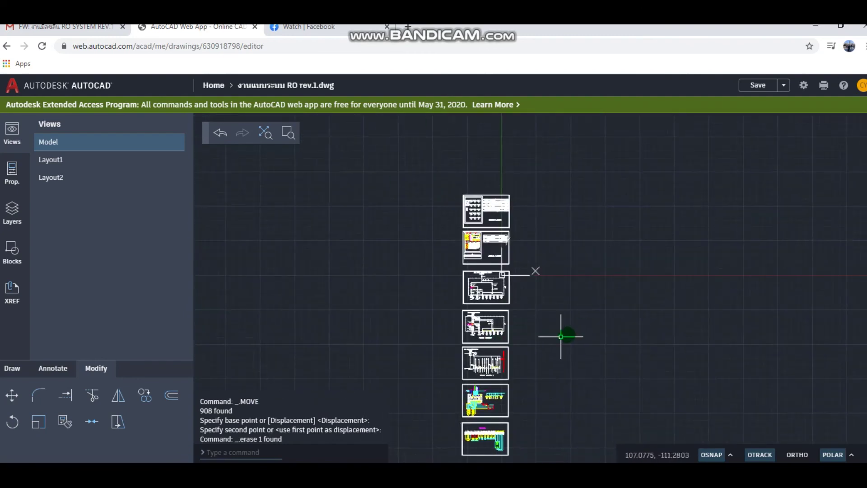
{"action": "middle_click_drag", "start_coordinate": [602, 300], "coordinate": [601, 267]}
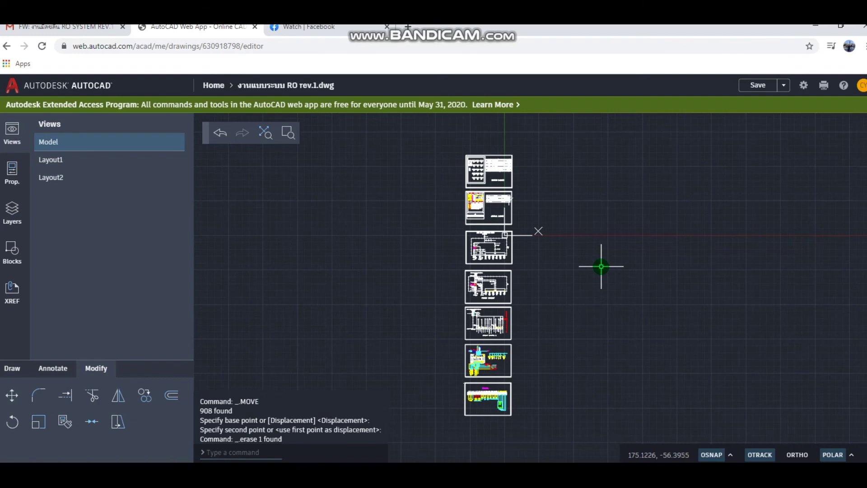
{"action": "scroll", "coordinate": [519, 298], "scroll_direction": "up", "scroll_amount": 3}
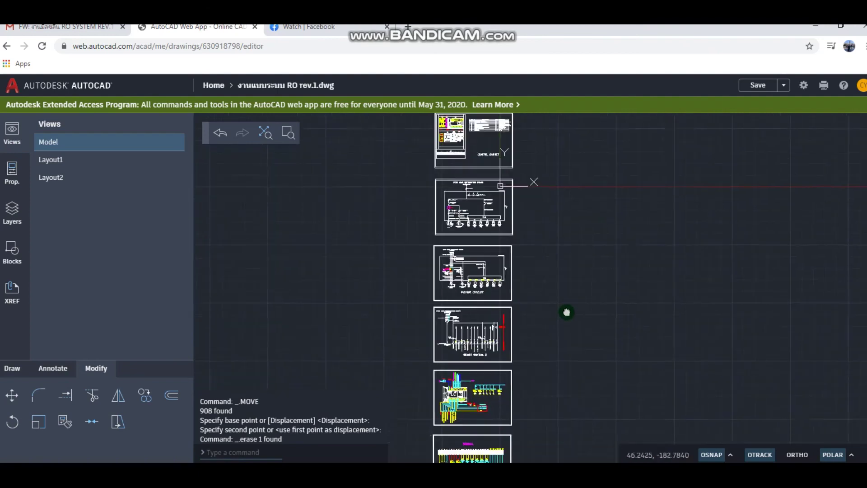
Enlarge CIRCUIT CONTROL 2, PLC and TERMINAL sheets at the bottom of the stack
{"action": "middle_click_drag", "start_coordinate": [566, 317], "coordinate": [568, 330]}
{"action": "middle_click_drag", "start_coordinate": [543, 403], "coordinate": [528, 321]}
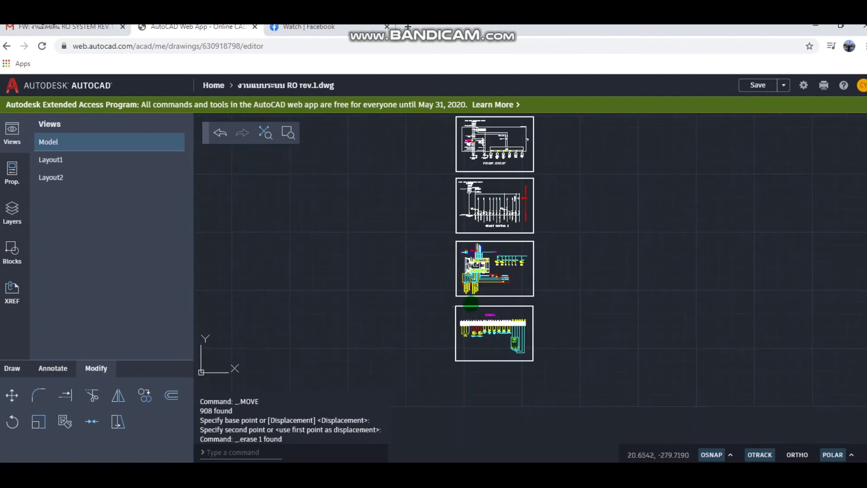
{"action": "scroll", "coordinate": [434, 244], "scroll_direction": "up", "scroll_amount": 1}
{"action": "scroll", "coordinate": [429, 232], "scroll_direction": "up", "scroll_amount": 1}
{"action": "middle_click_drag", "start_coordinate": [567, 315], "coordinate": [529, 293]}
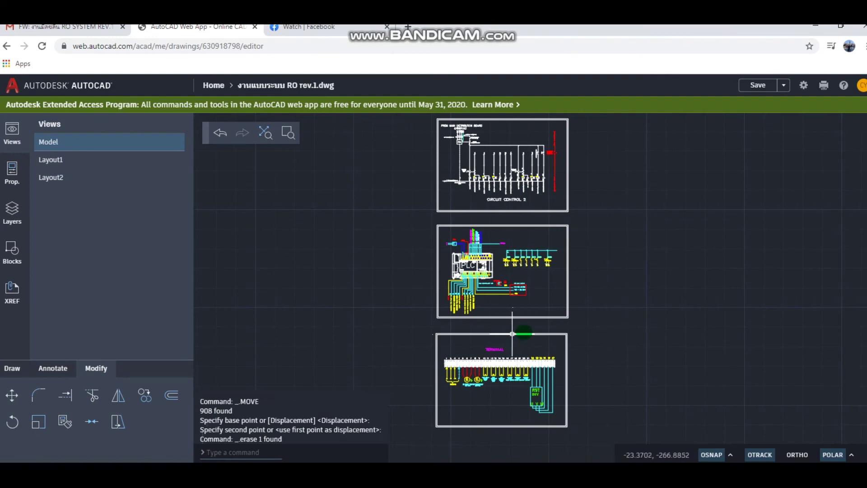
{"action": "middle_click_drag", "start_coordinate": [678, 275], "coordinate": [690, 280]}
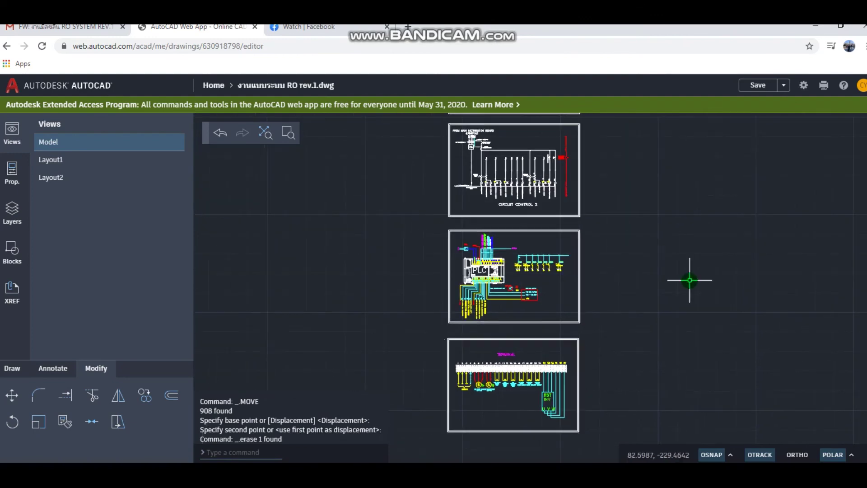